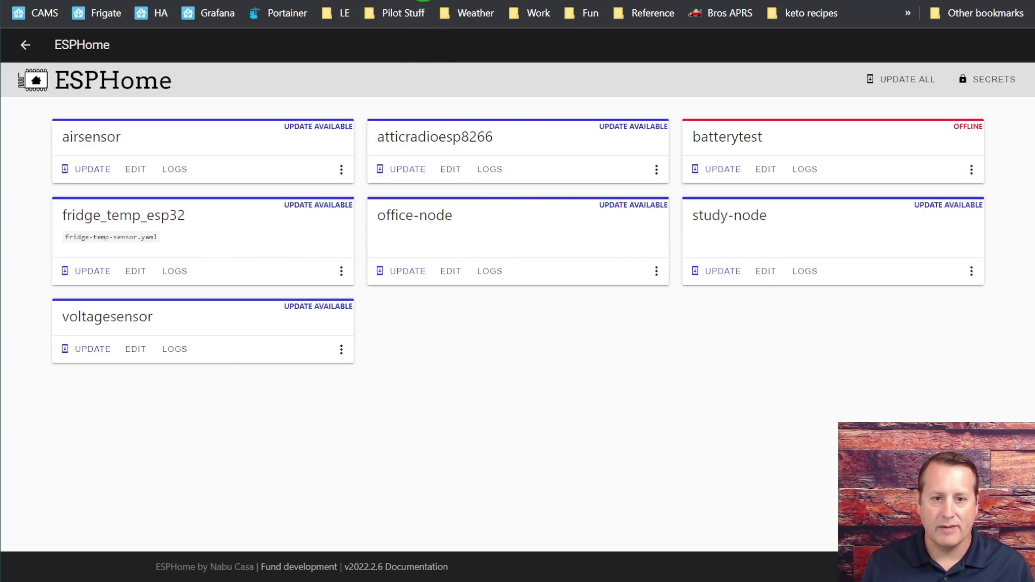
Open the esphome.io website in a new tab and look over its supported devices and core components.
key(ctrl+t)
text(espho)
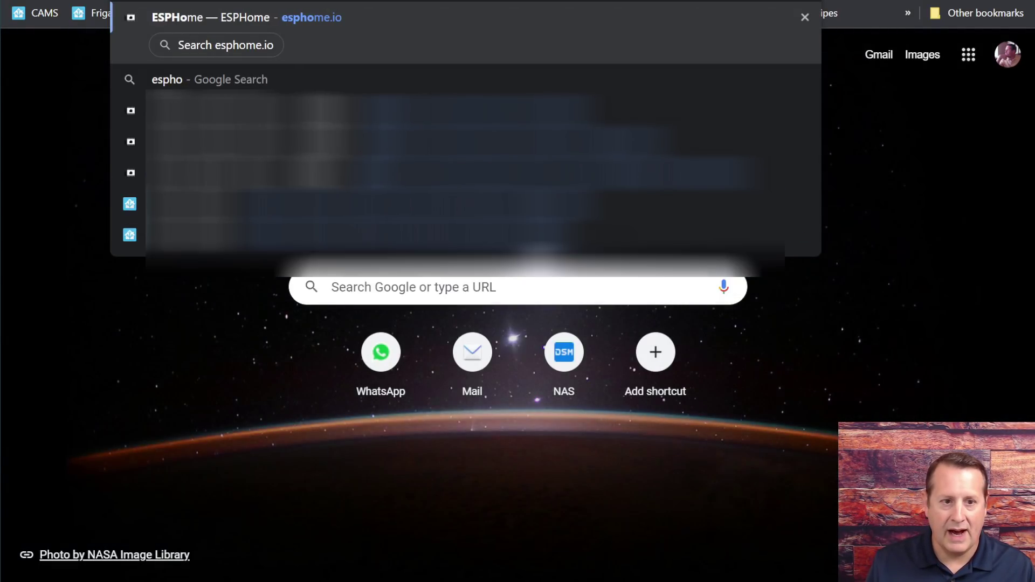
key(Return)
scroll(266, 287, down, 2)
scroll(416, 310, down, 8)
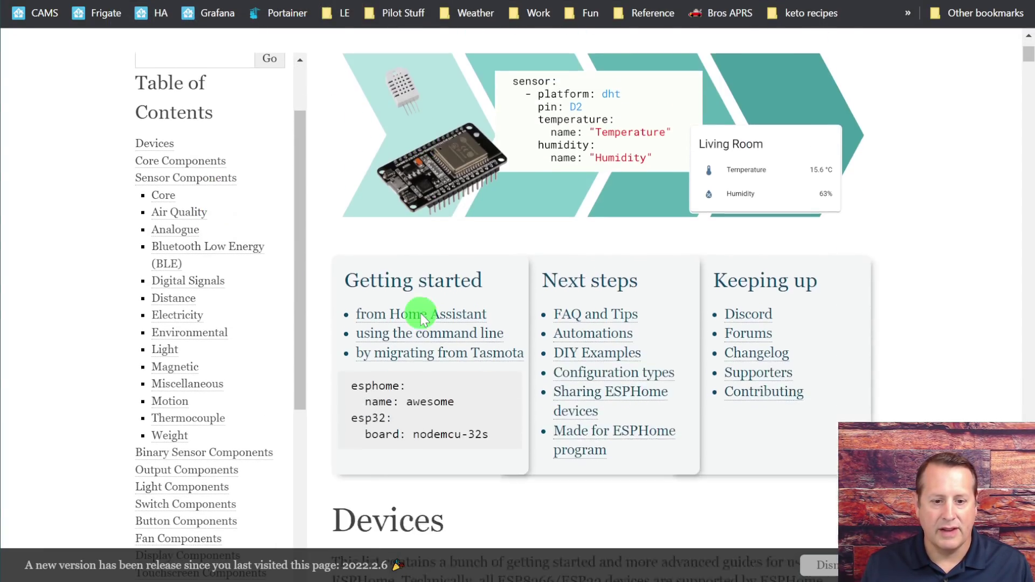
scroll(421, 319, down, 12)
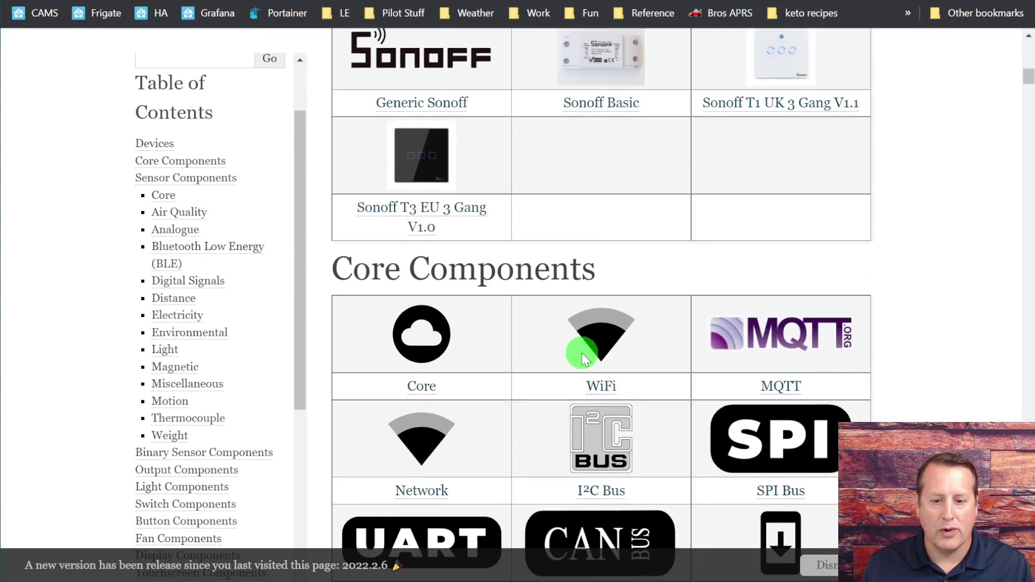
scroll(576, 356, down, 3)
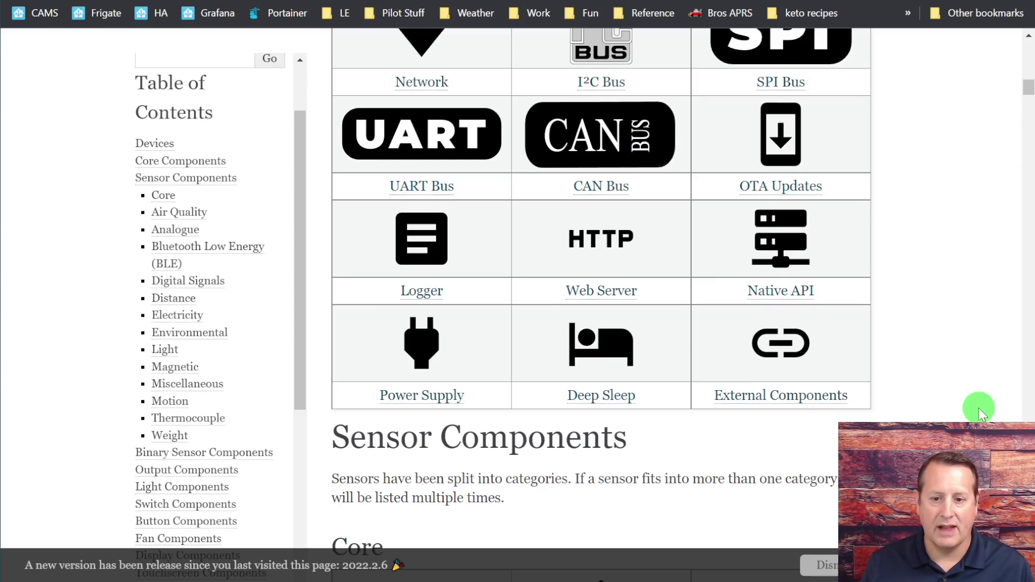
Look through the sensor component categories, from Core and Air Quality to Bluetooth Low Energy and Digital Signals.
scroll(982, 406, down, 5)
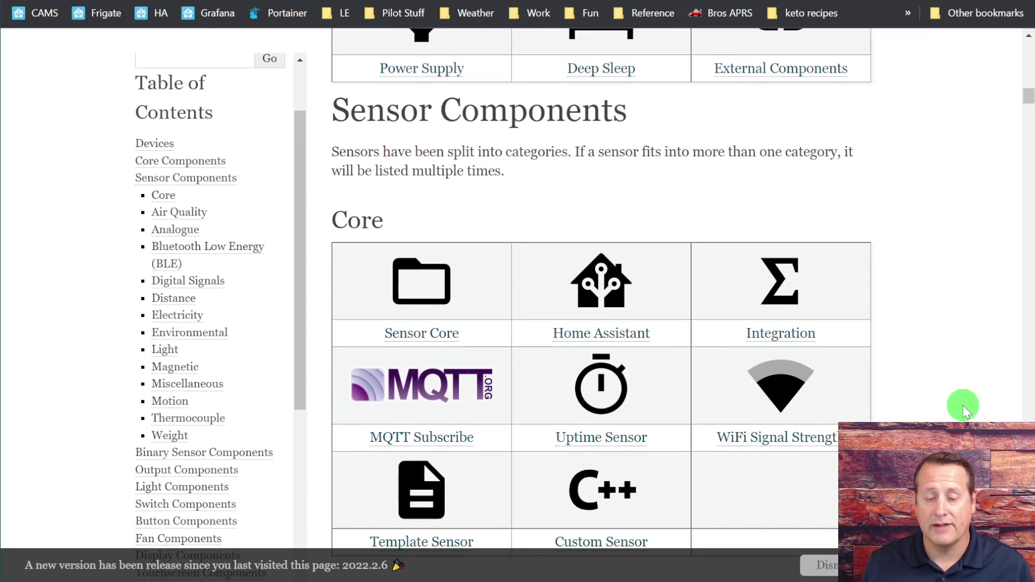
scroll(884, 399, down, 9)
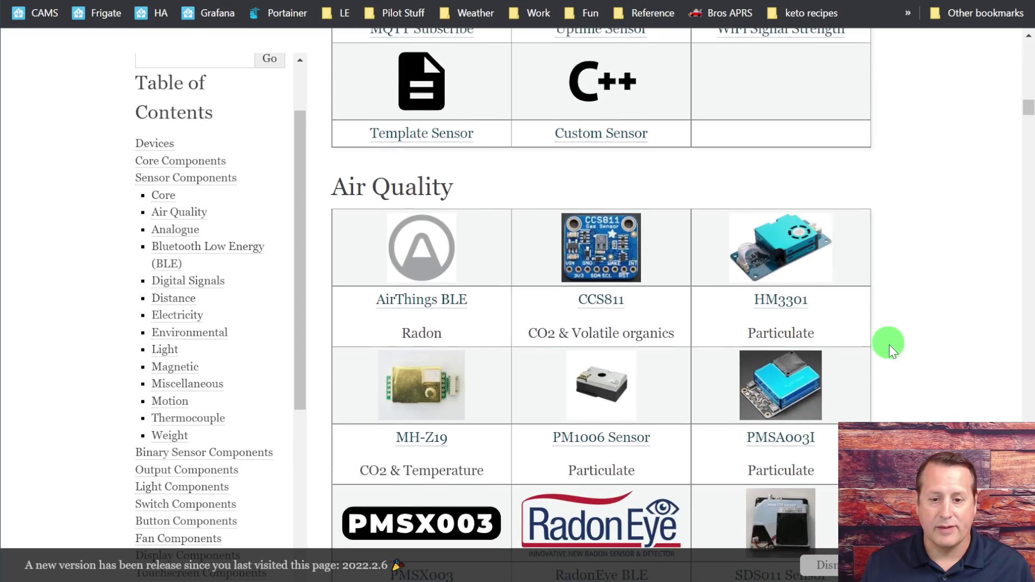
scroll(903, 343, down, 7)
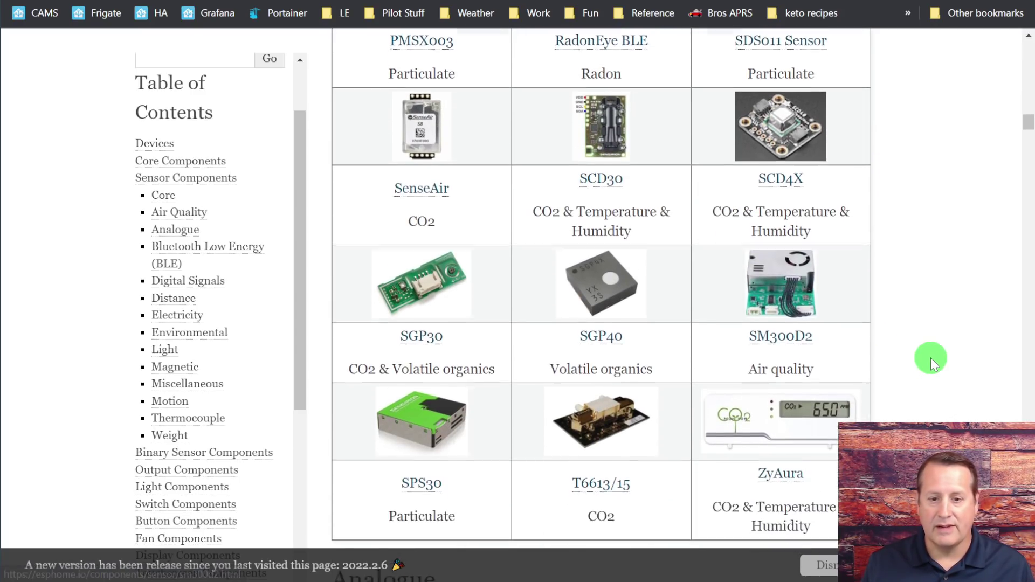
scroll(931, 357, down, 1)
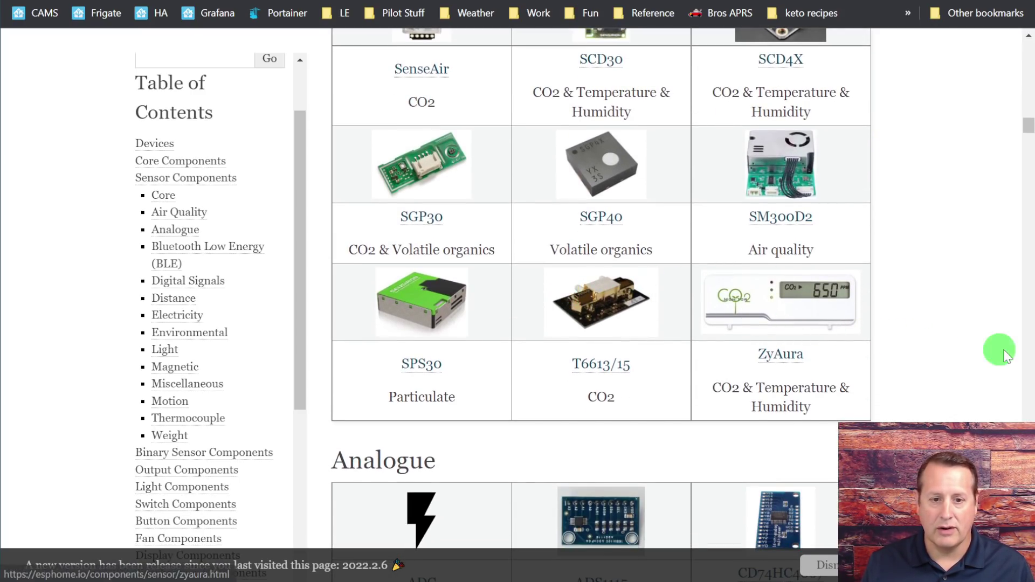
scroll(939, 353, down, 18)
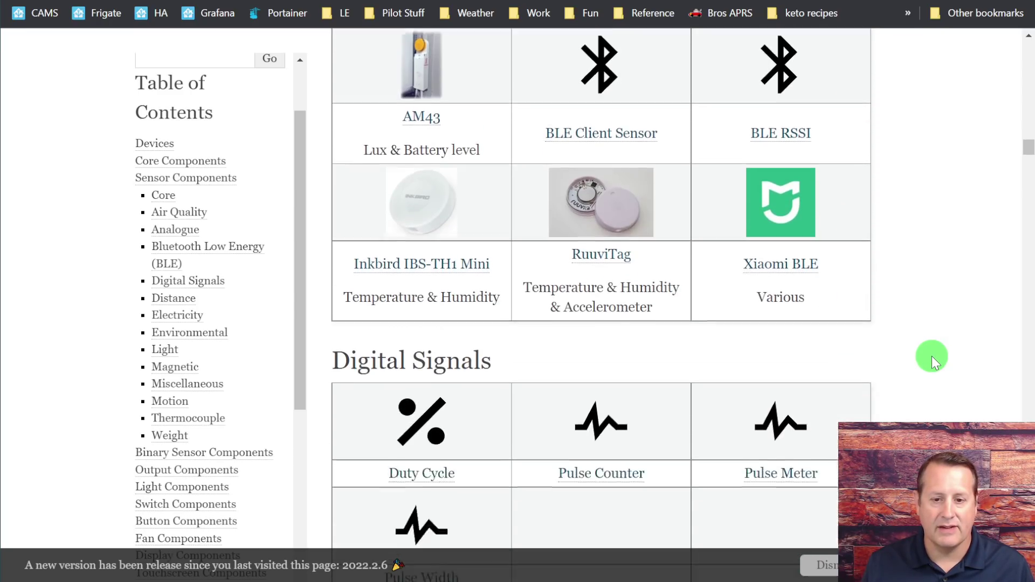
scroll(932, 359, down, 2)
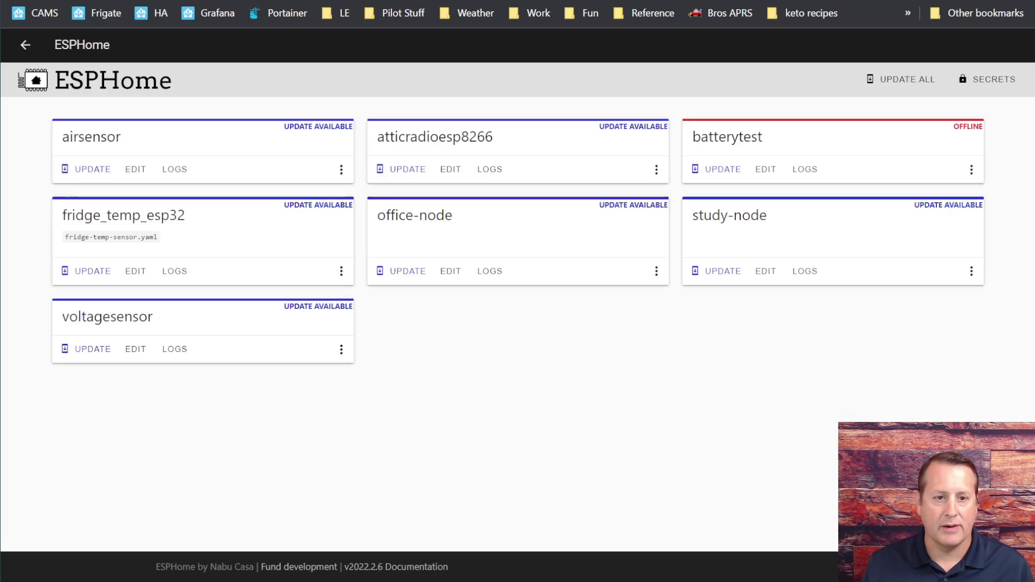
Return from the ESPHome dashboard to the add-on list and open the Frigate NVR add-on's web interface.
click(31, 47)
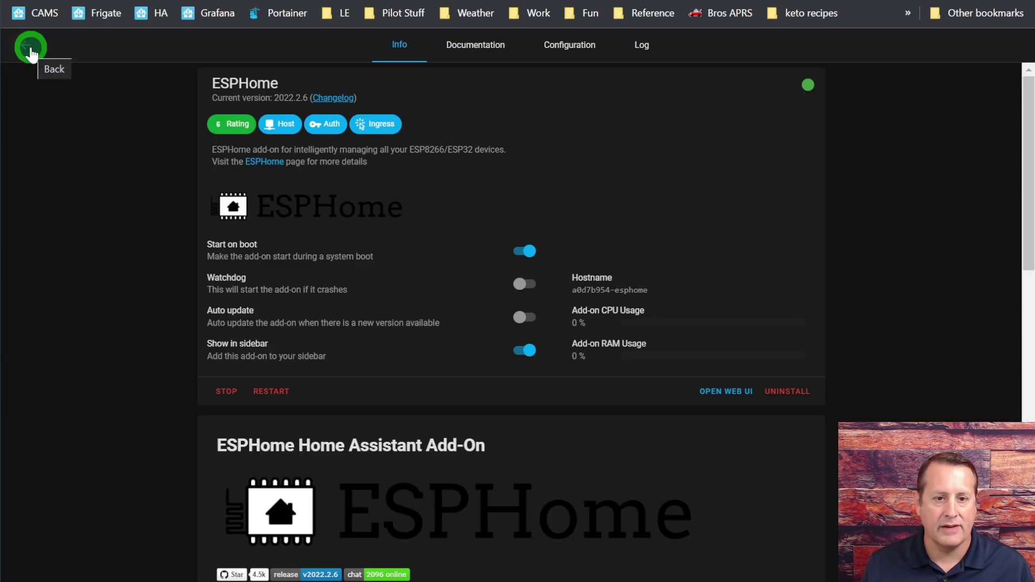
click(31, 47)
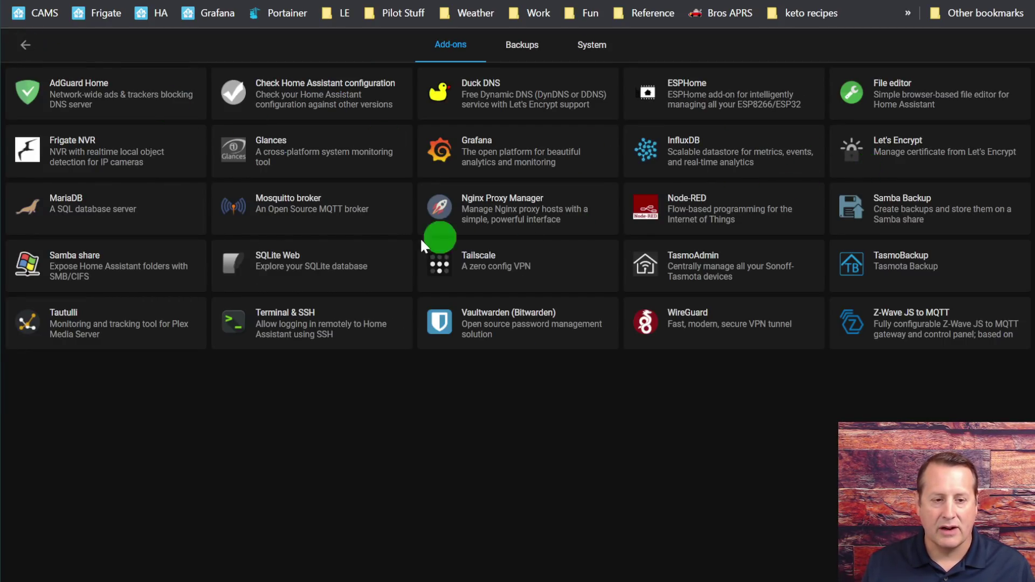
click(113, 162)
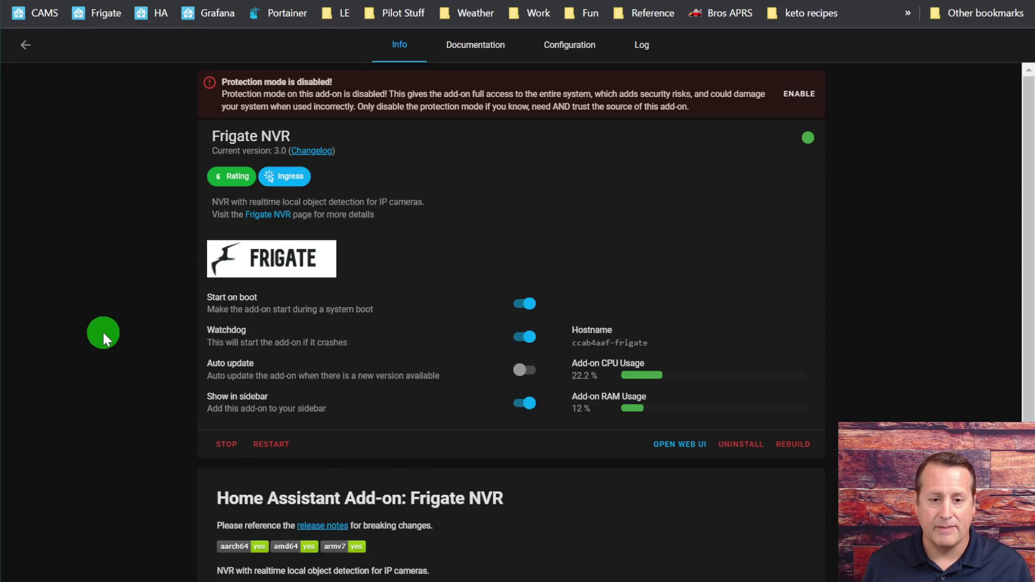
click(662, 445)
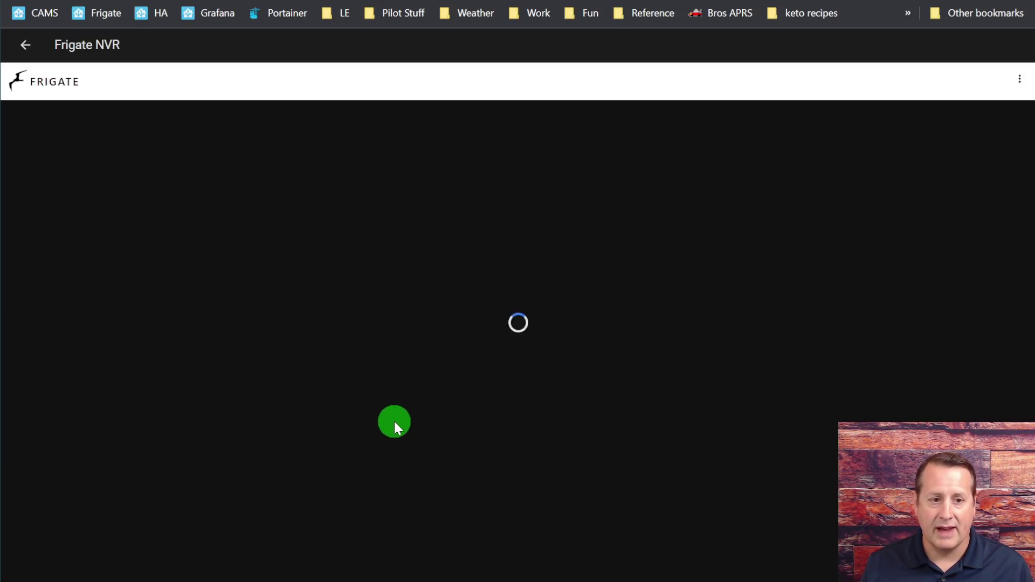
Look over the Frigate camera feeds and open the list of recorded events for all cameras.
scroll(413, 265, down, 10)
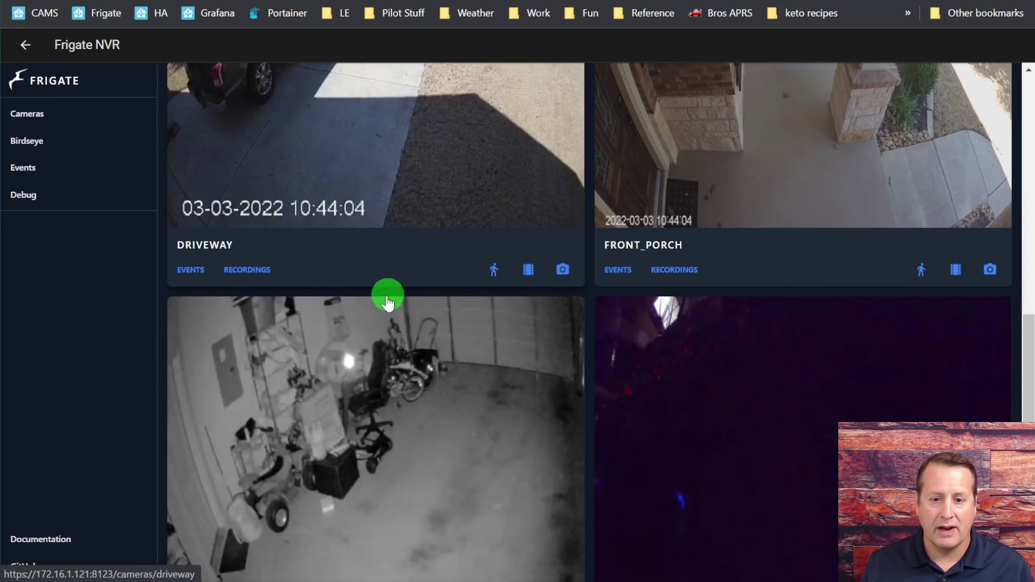
scroll(388, 381, up, 7)
scroll(387, 386, up, 4)
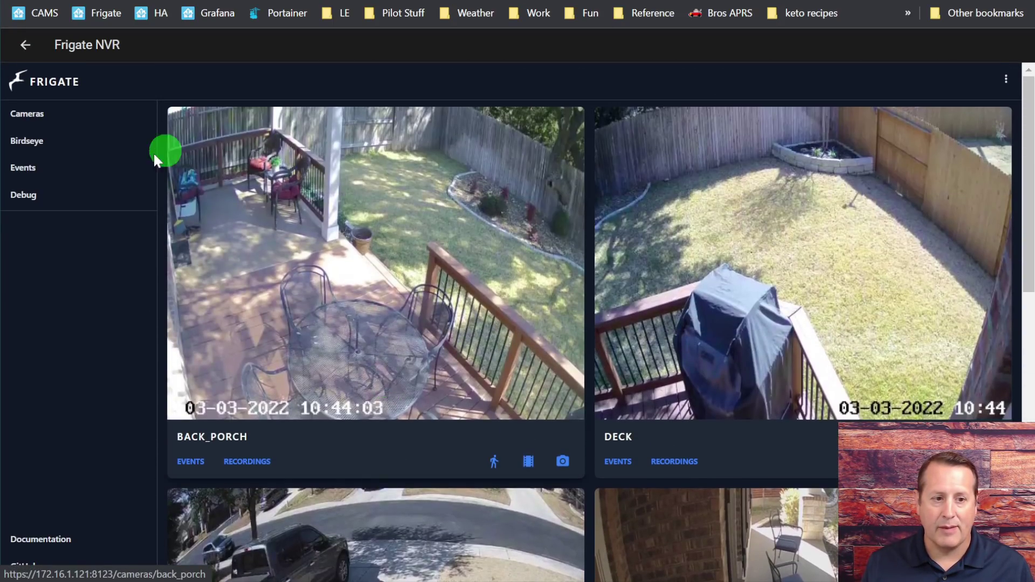
click(39, 167)
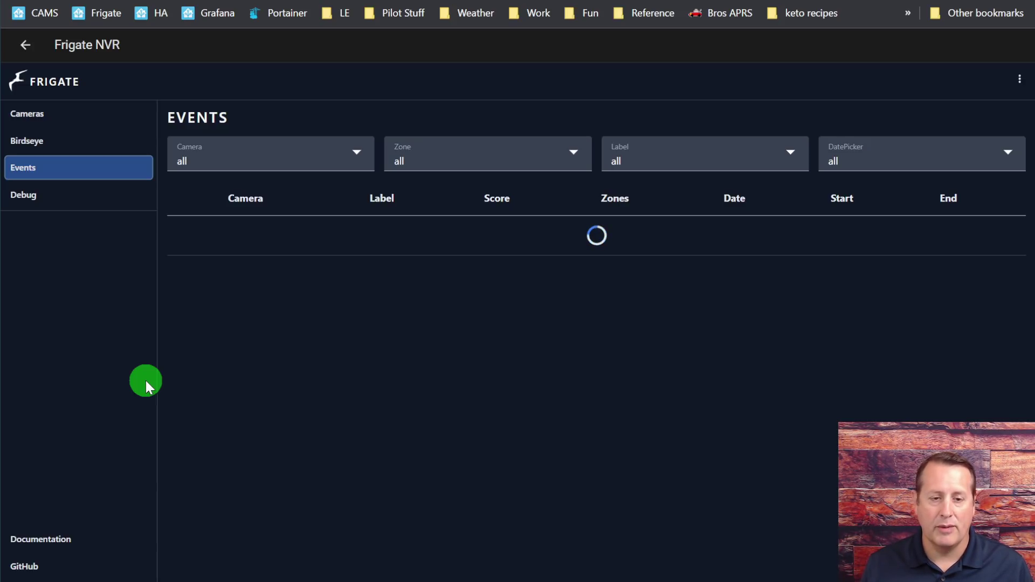
Leave the Frigate events and camera views and return to the list of installed add-ons.
click(24, 45)
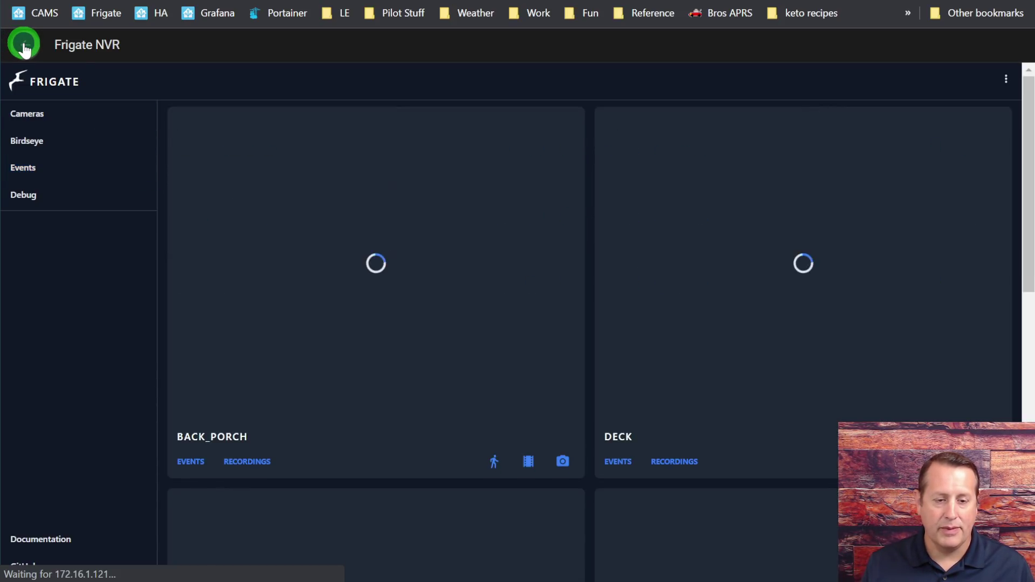
click(143, 205)
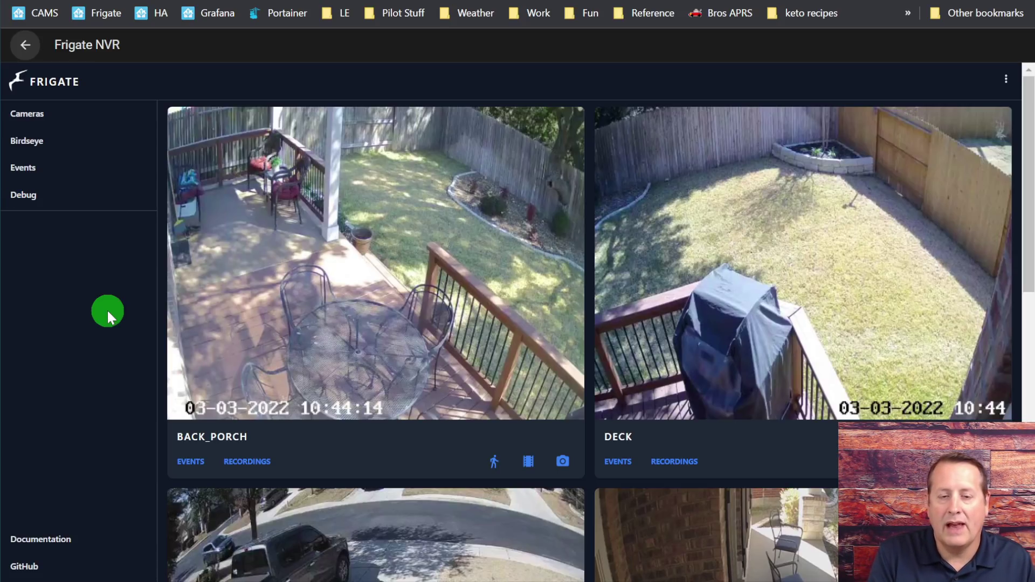
click(27, 46)
click(26, 51)
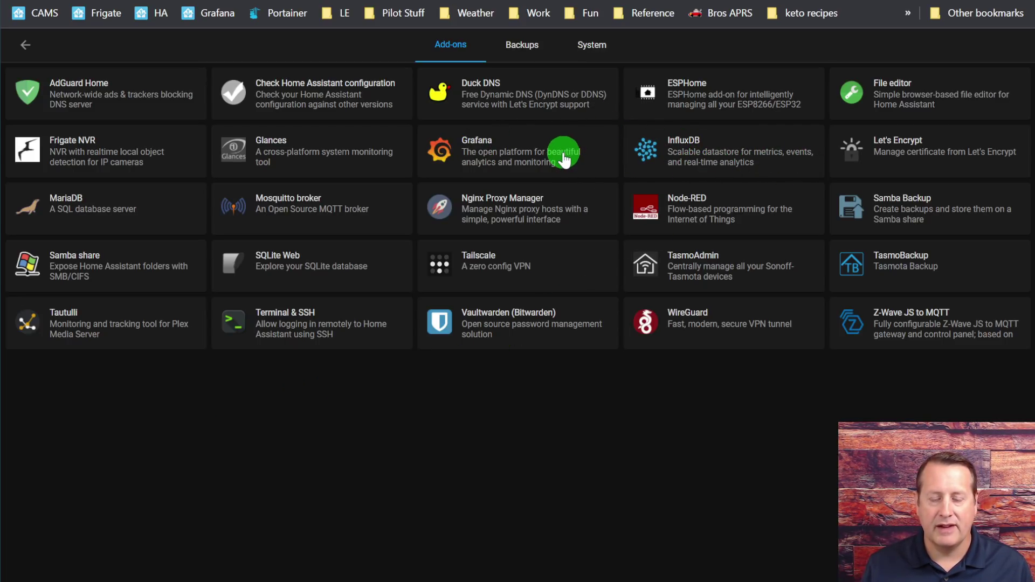
Open InfluxDB's data explorer and select the studysensor measurement in the homeassistant.autogen database.
click(670, 156)
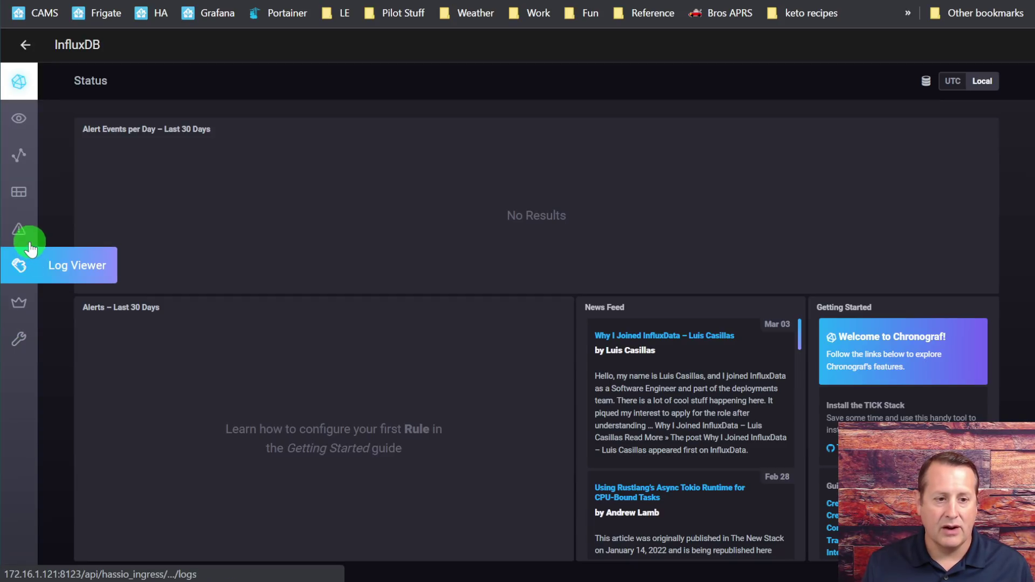
click(16, 157)
click(115, 437)
scroll(356, 418, down, 10)
click(305, 481)
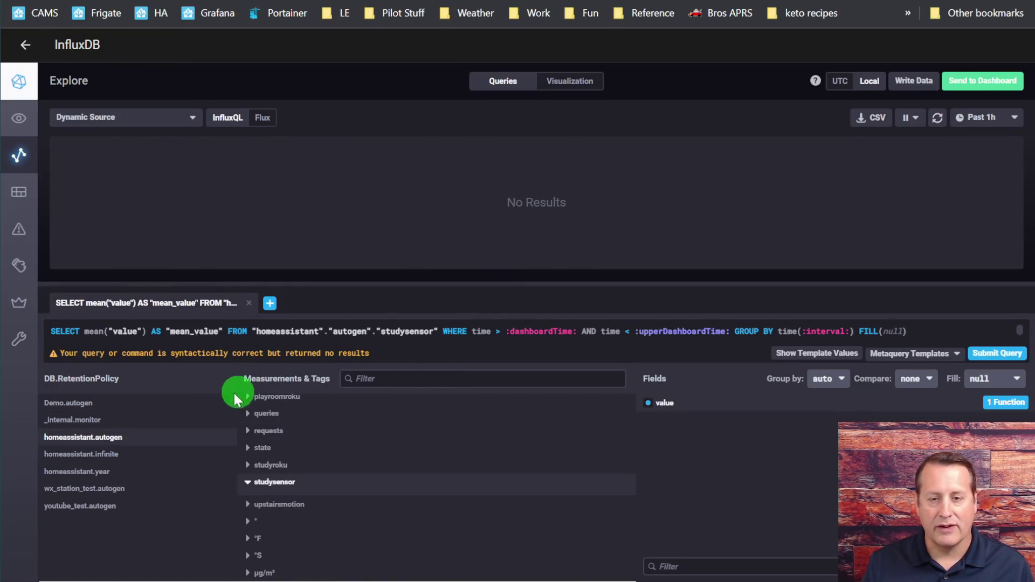
Expand the °F measurement and browse its available fields.
click(253, 538)
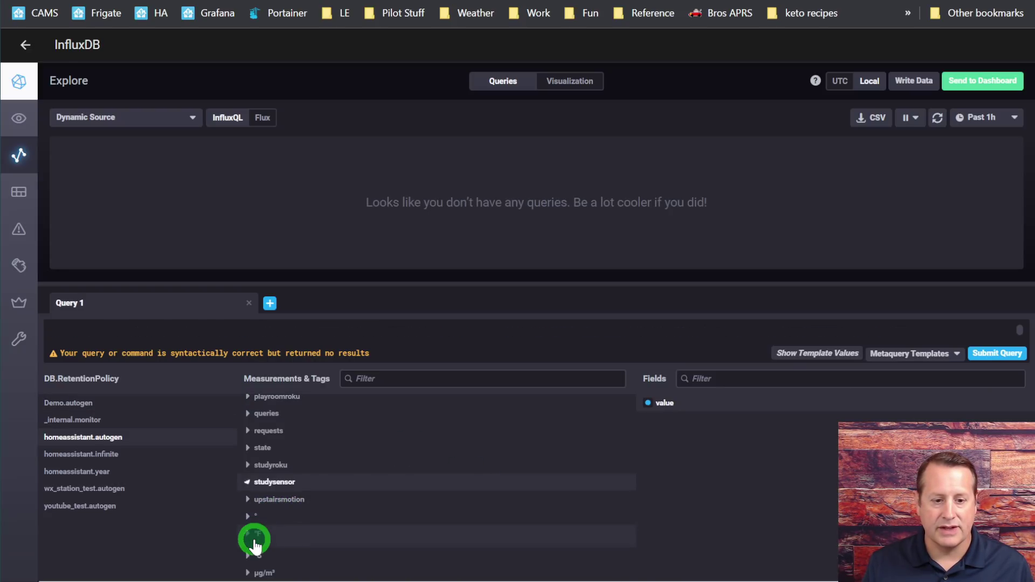
scroll(697, 452, down, 5)
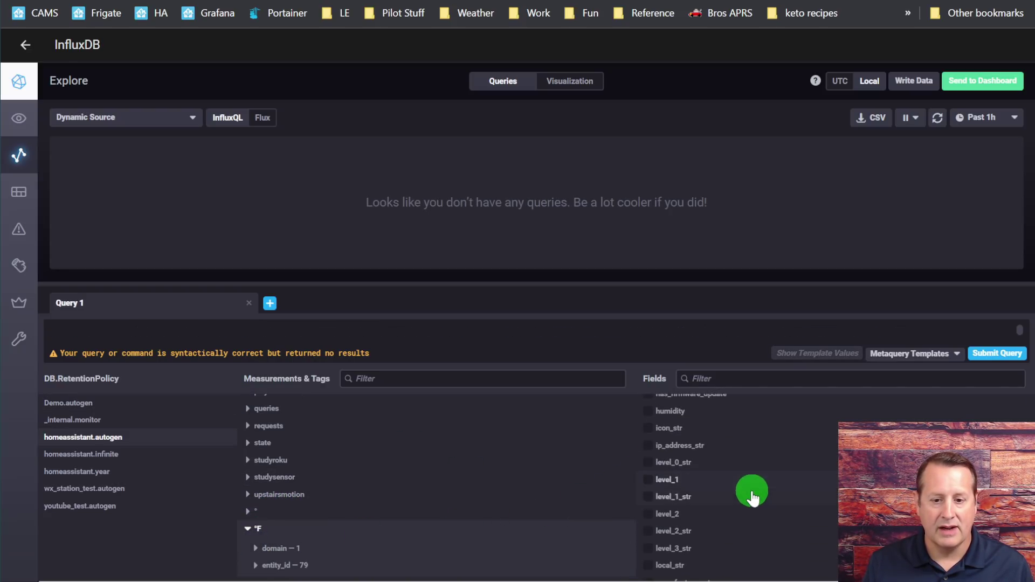
click(786, 526)
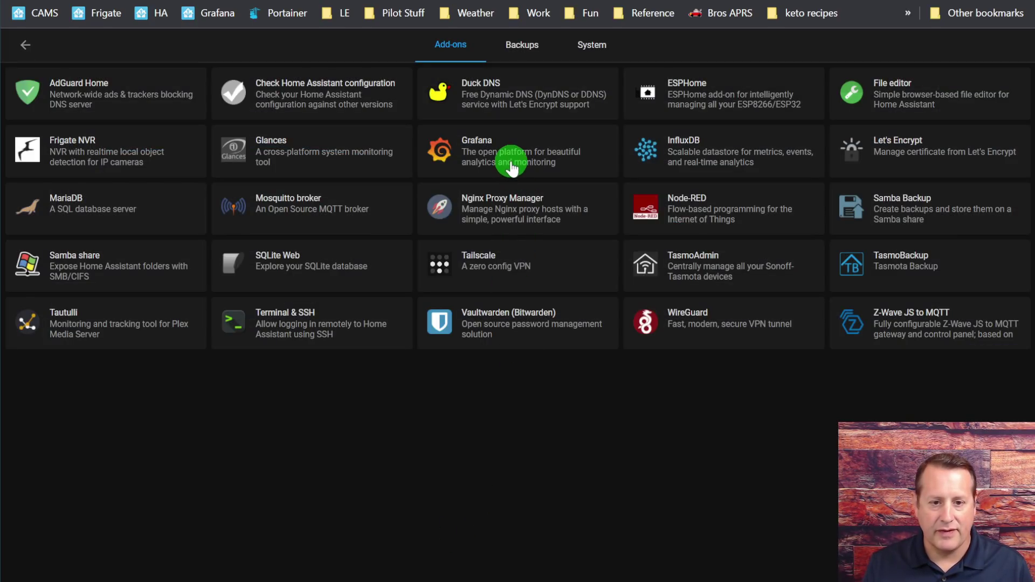
Open the Grafana add-on's web interface and display the Power New dashboard.
click(440, 158)
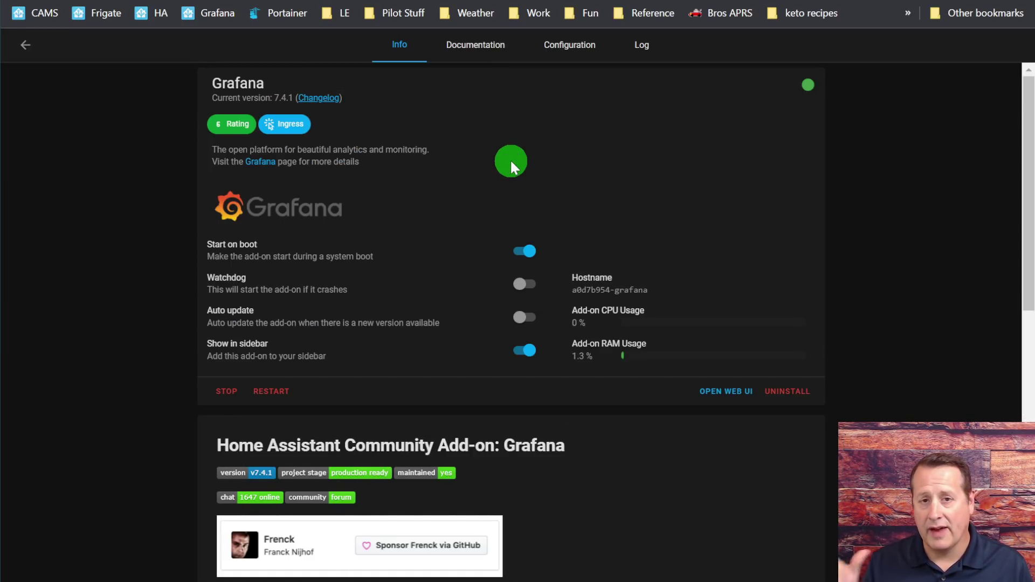
click(725, 392)
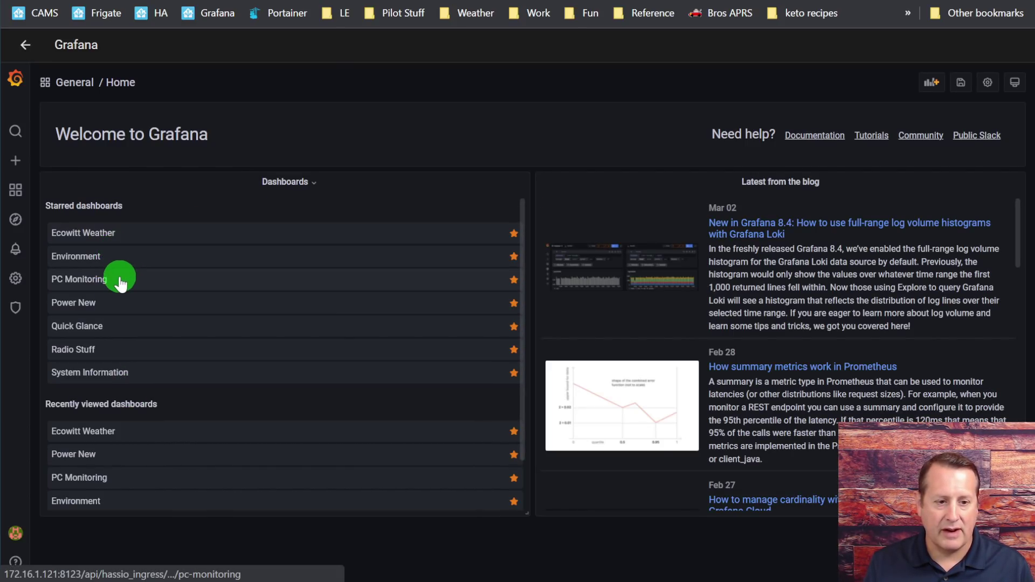
click(110, 302)
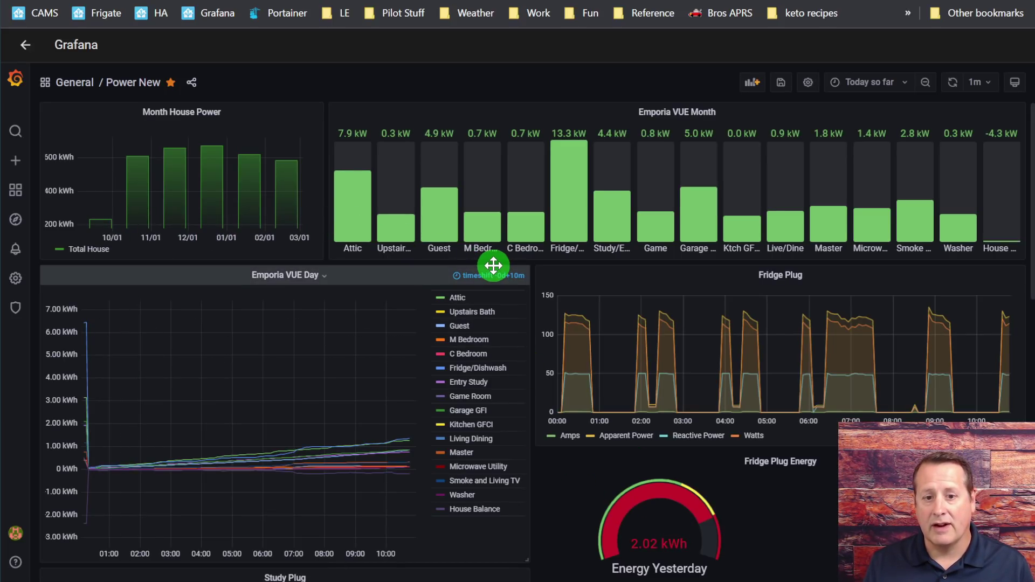
Switch to the Ecowitt Weather dashboard and look over its temperature, wind, pressure, dewpoint and solar radiation panels.
drag(384, 292, 289, 337)
click(139, 80)
click(219, 213)
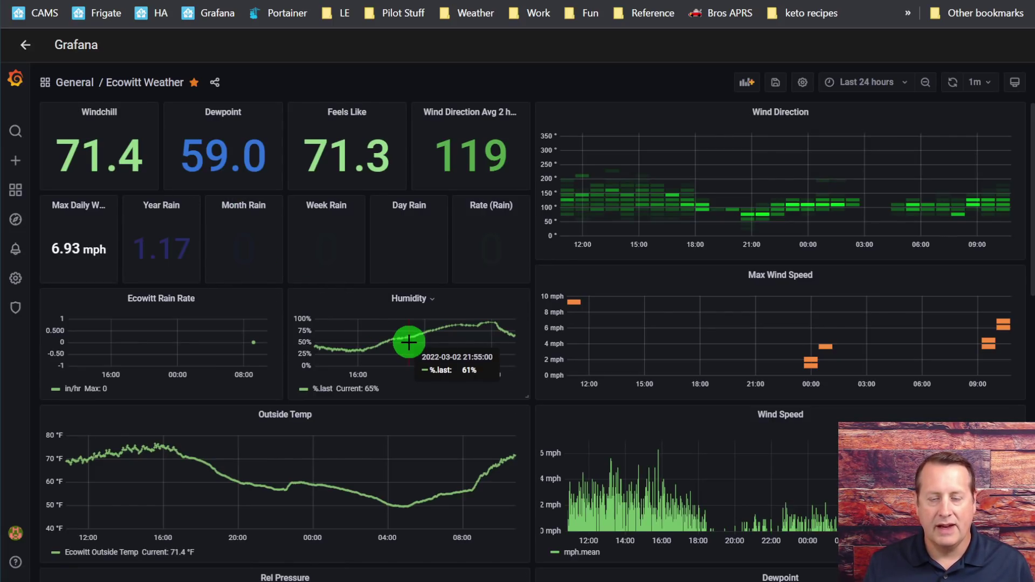
scroll(542, 262, down, 10)
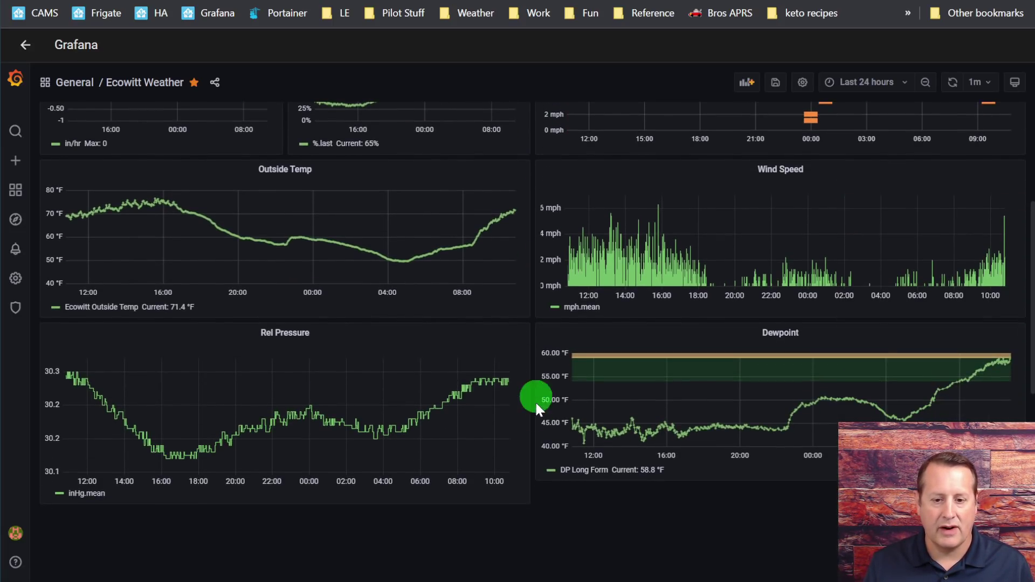
scroll(540, 448, up, 5)
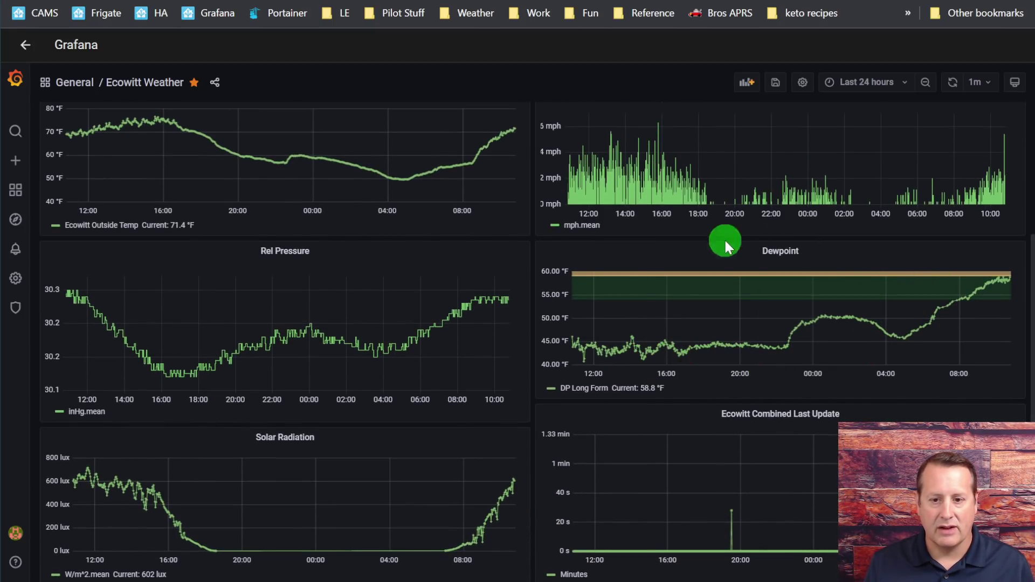
scroll(502, 403, up, 4)
scroll(503, 403, up, 3)
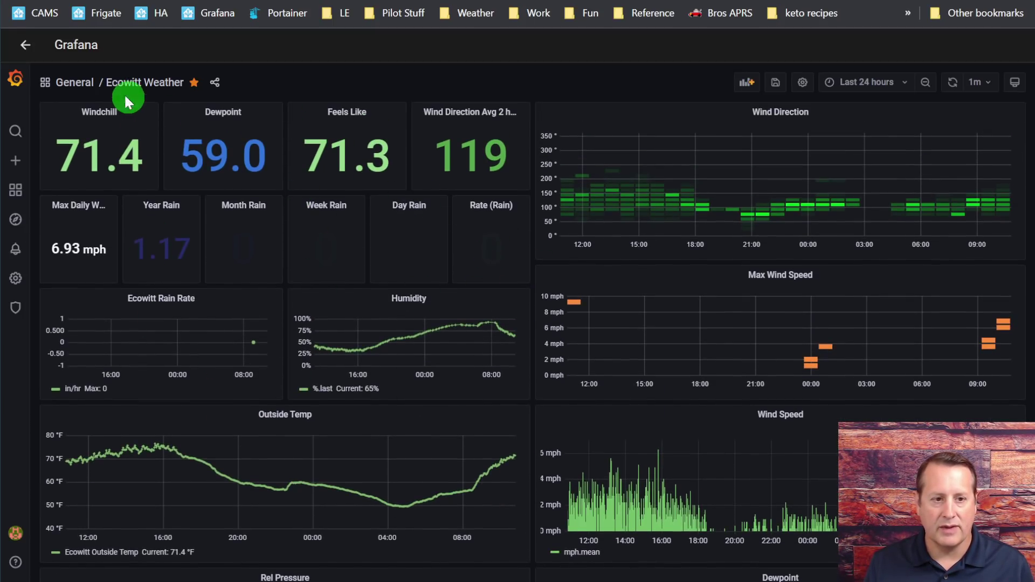
Go back from Grafana to the add-on list and open the Mosquitto broker add-on's information page.
click(26, 15)
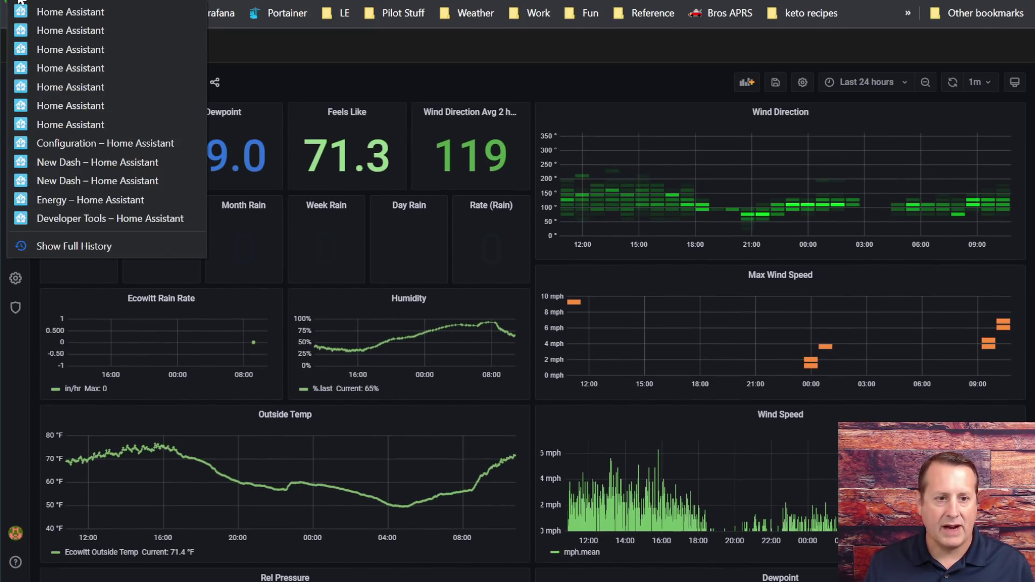
click(63, 116)
click(663, 284)
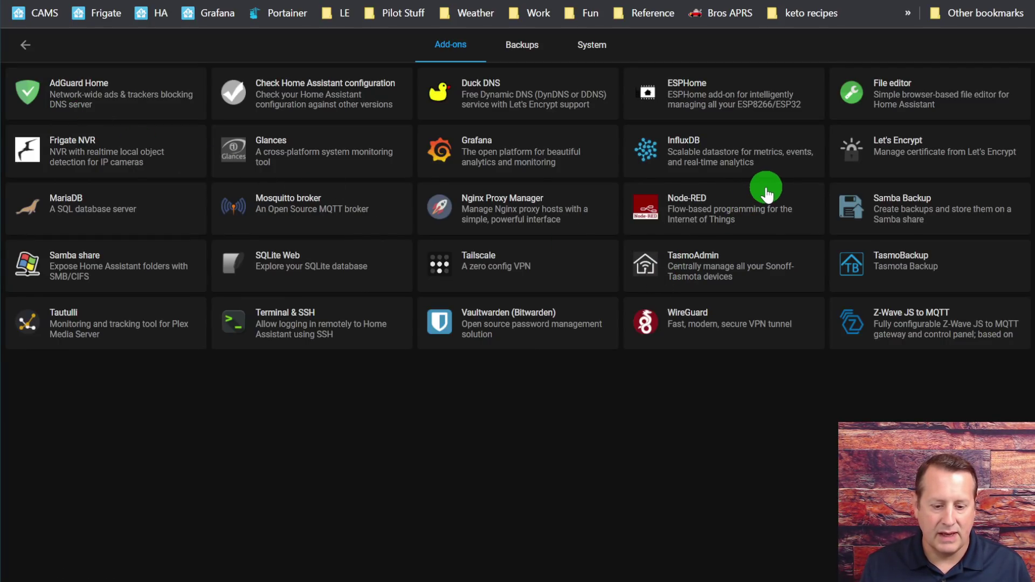
click(300, 209)
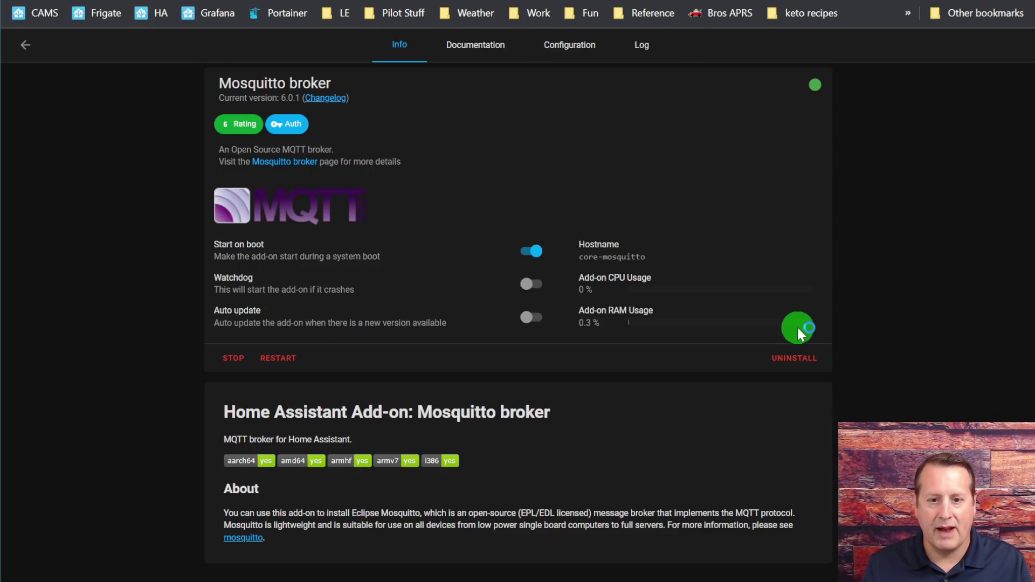
Switch to MQTT Explorer and connect to the saved HA BLUE broker.
key(alt+Tab)
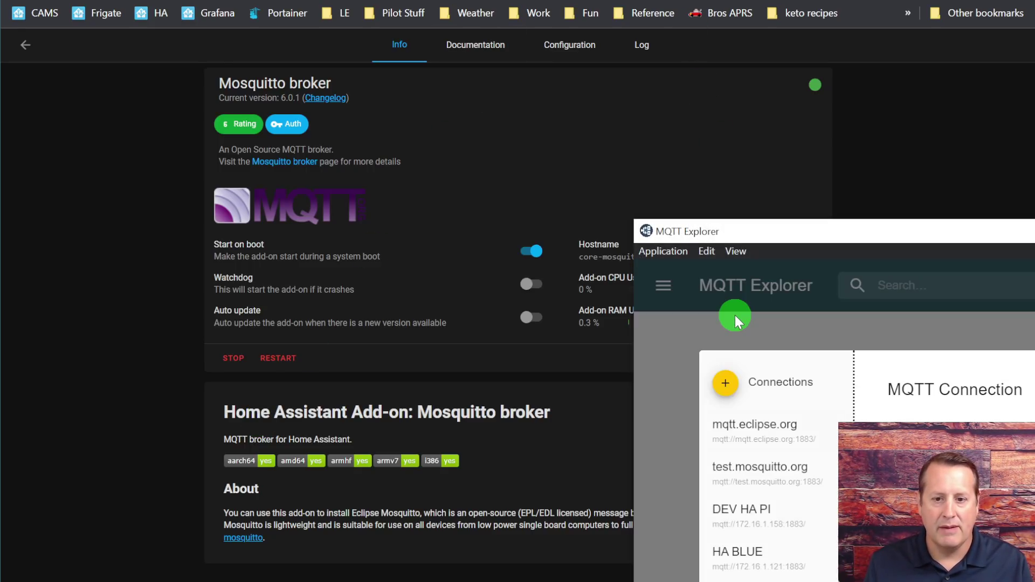
drag(800, 249, 230, 1)
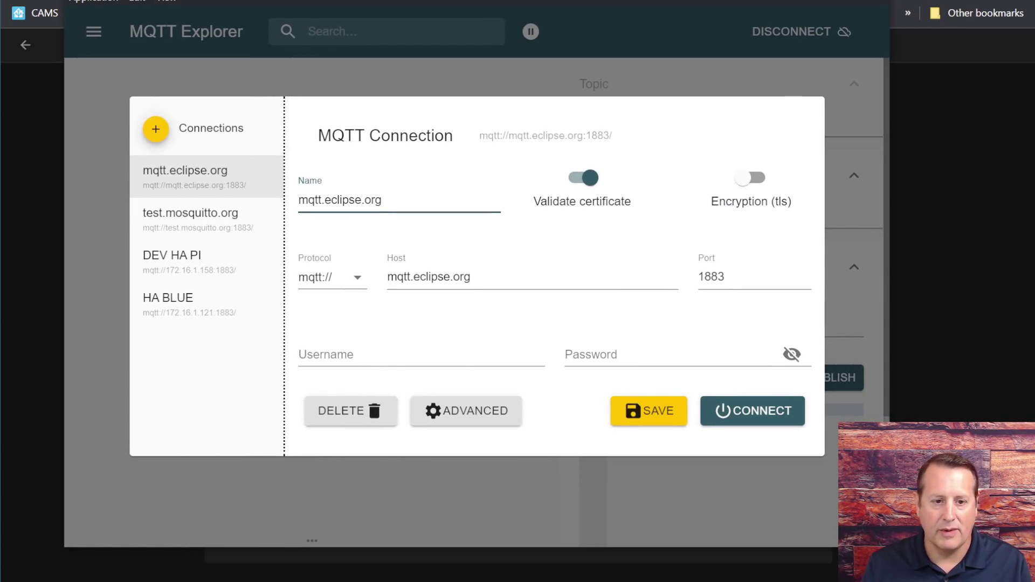
click(203, 298)
click(751, 410)
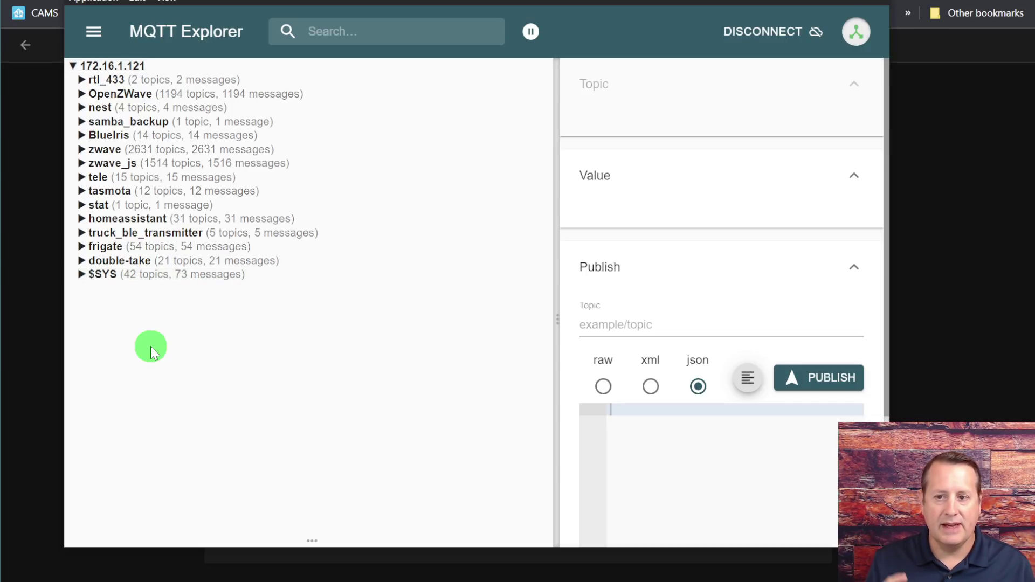
Switch back to Home Assistant, return to the add-on list and open the Nginx Proxy Manager add-on's web interface.
key(alt+Tab)
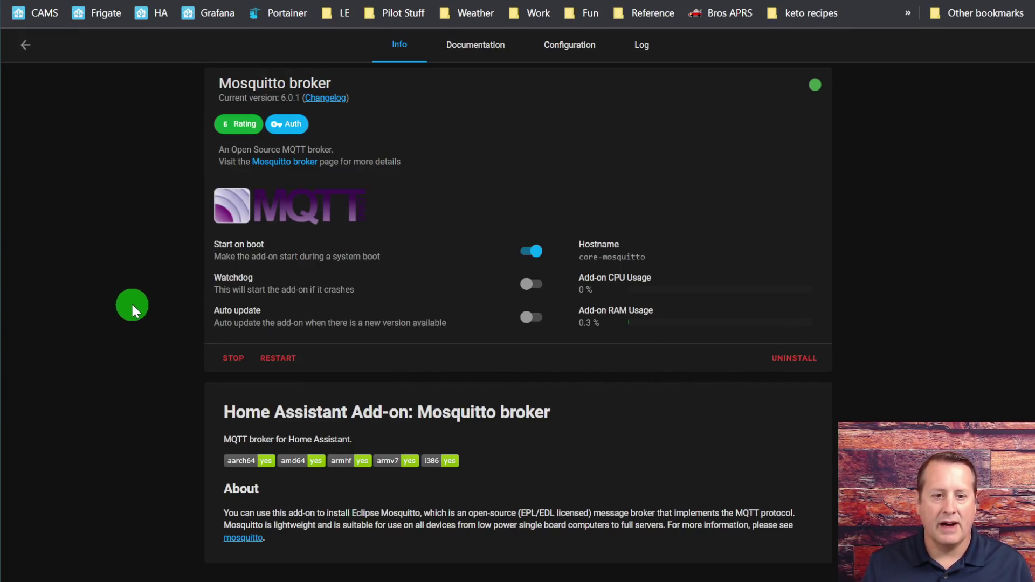
click(18, 2)
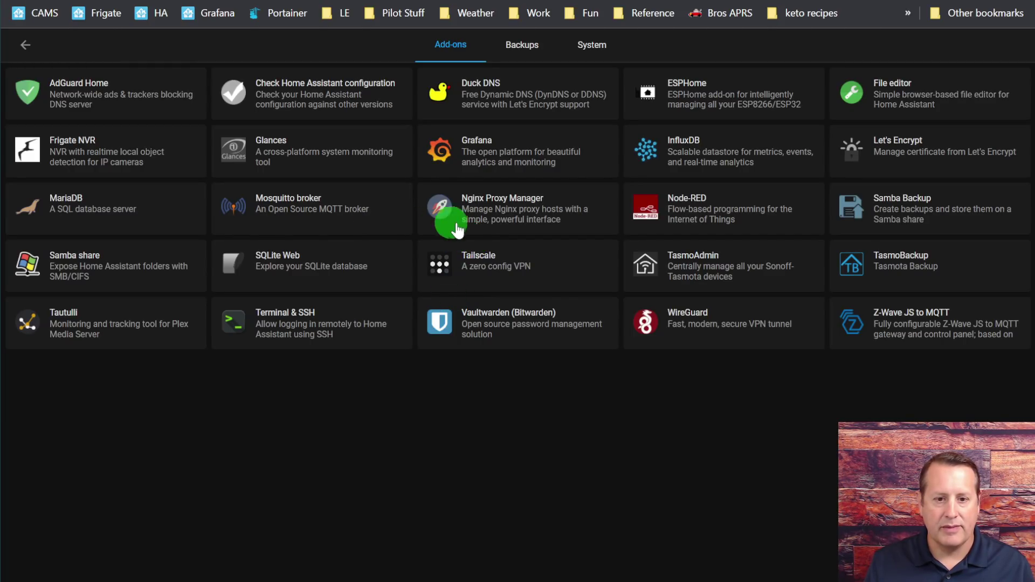
click(500, 226)
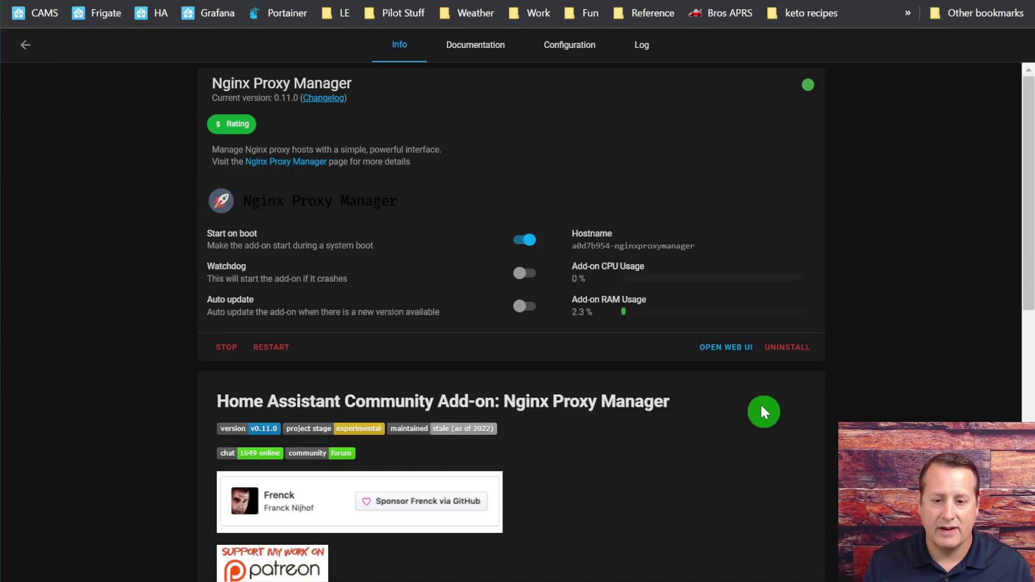
click(733, 356)
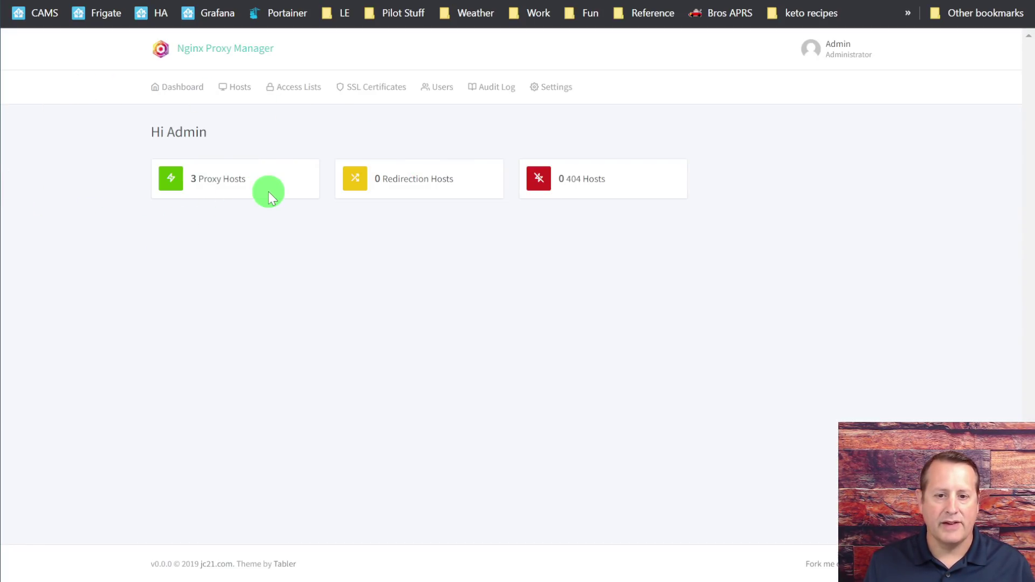
View the SSL certificates and the dashboard in Nginx Proxy Manager, and close it to return to the add-on list.
click(362, 88)
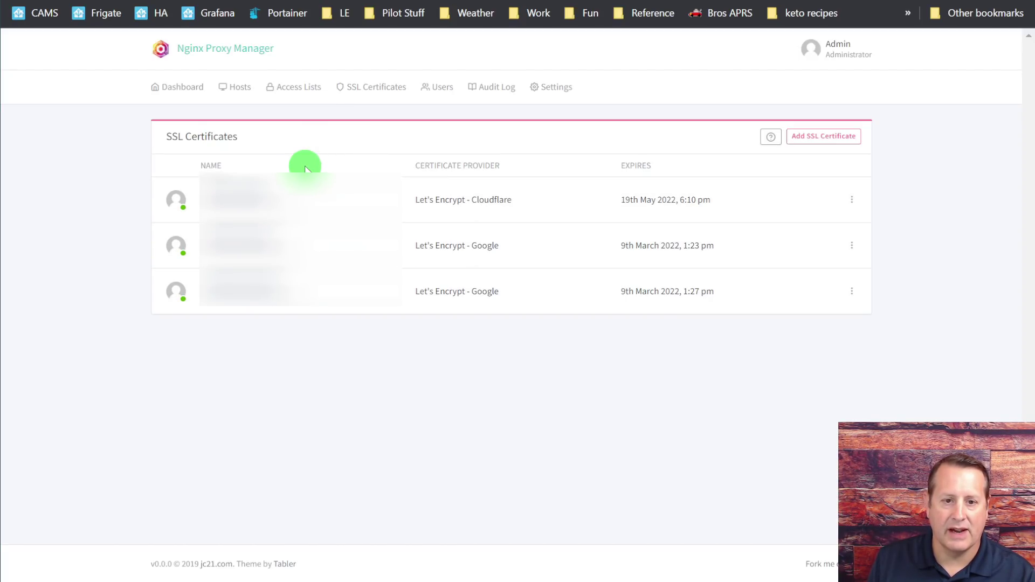
click(181, 87)
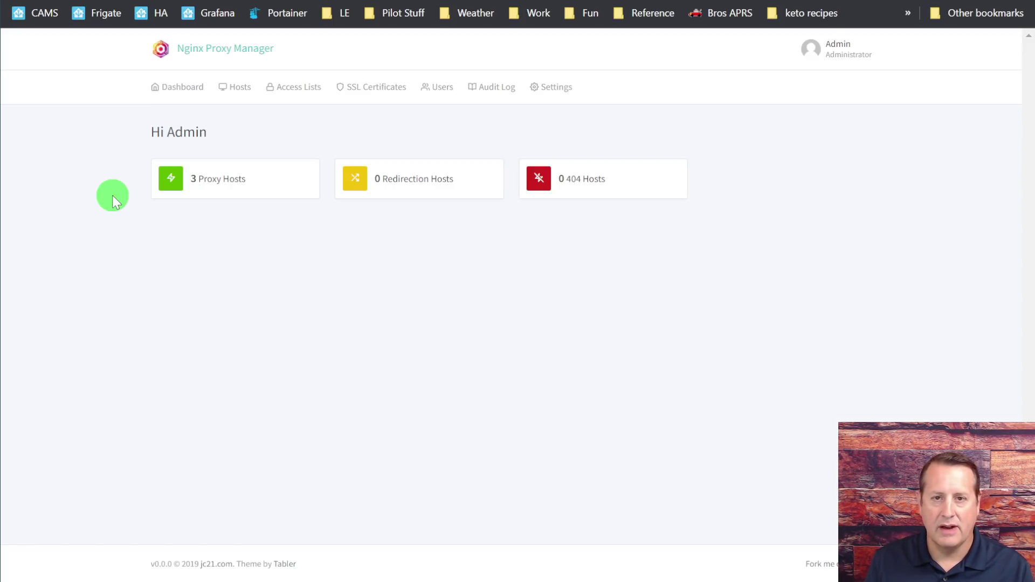
key(ctrl+w)
click(25, 45)
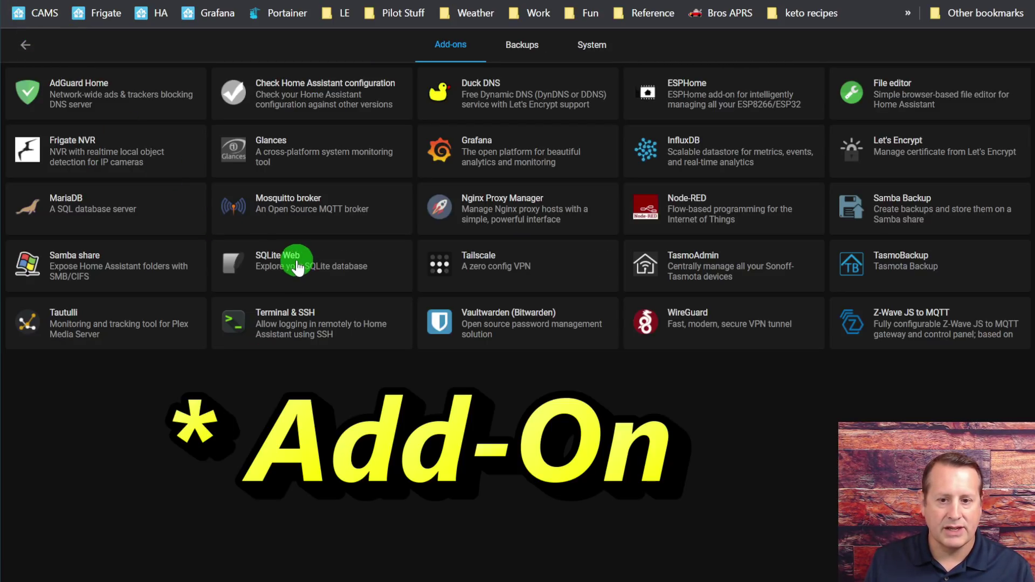
Open the Node-RED add-on's web interface and look over the Nest Home at 3 flow.
click(706, 214)
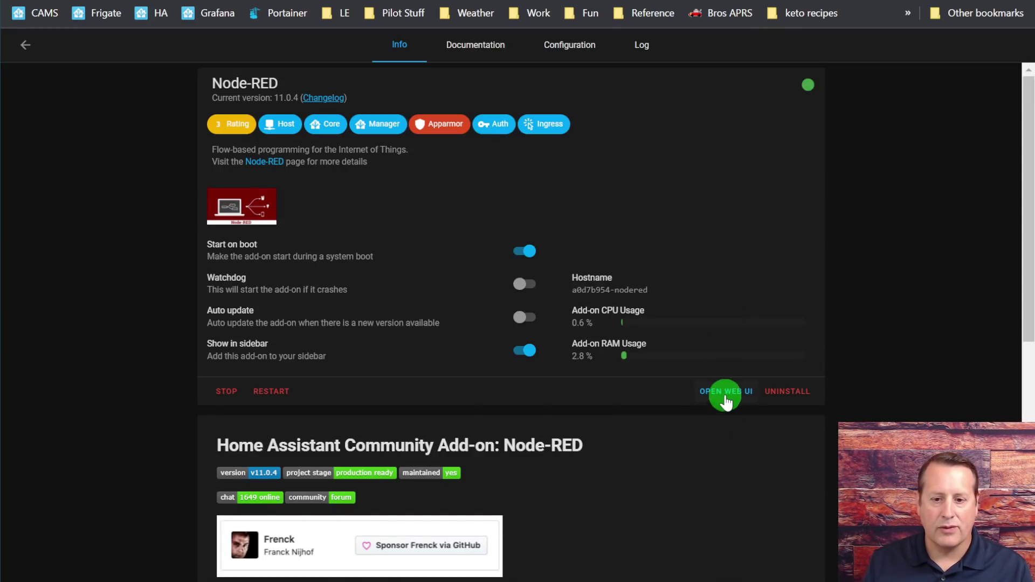
click(725, 391)
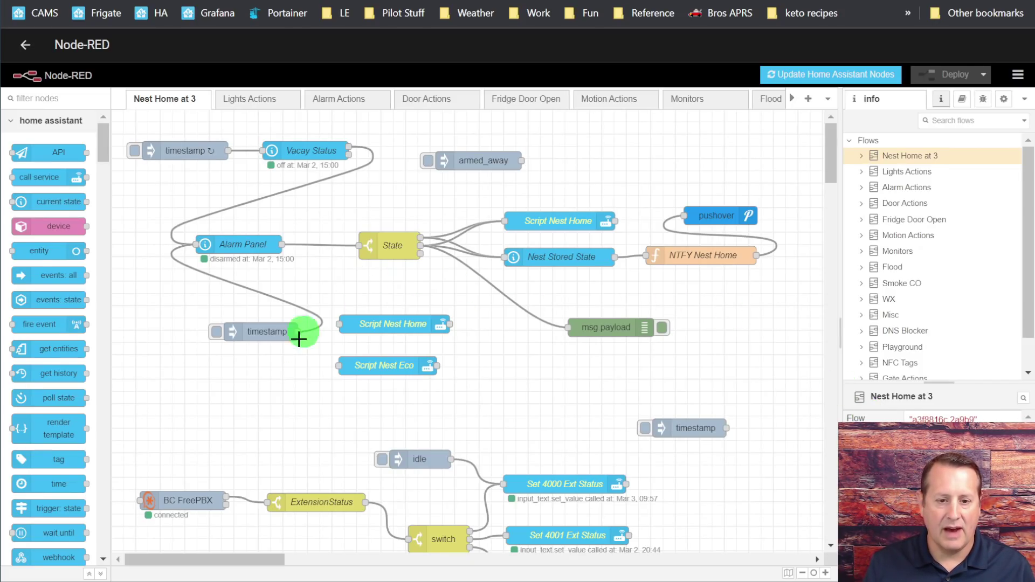
scroll(743, 485, down, 5)
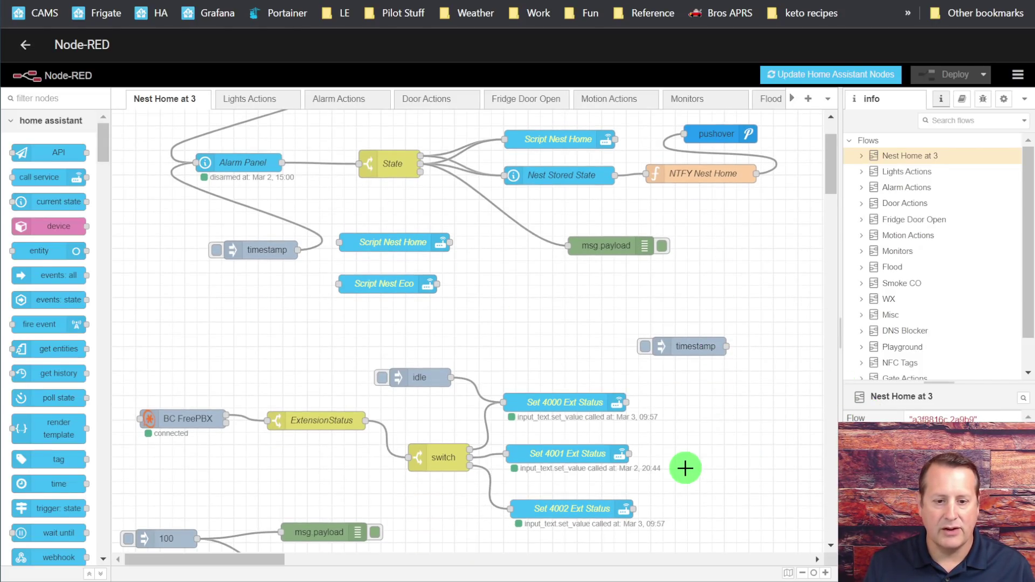
scroll(684, 467, up, 5)
View the Door Actions, Fridge Door Open and Motion Actions flows in Node-RED.
click(429, 99)
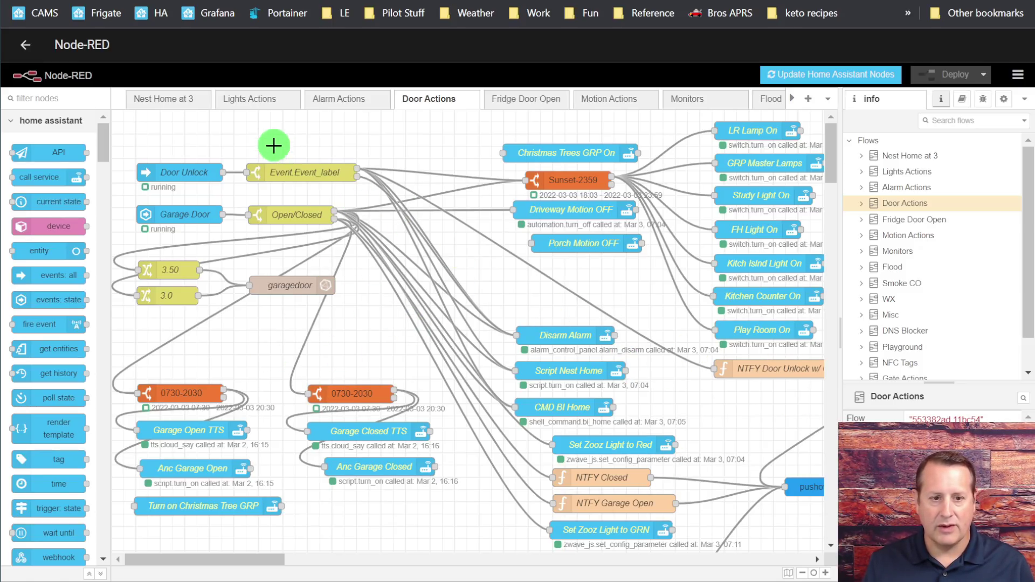
click(536, 99)
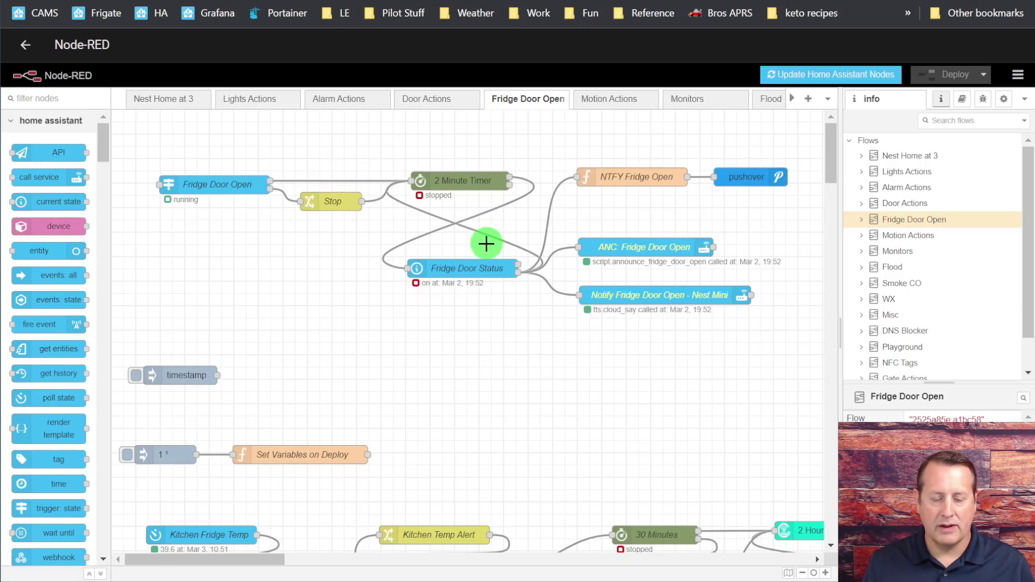
click(615, 99)
Look through the Monitors flow with its weather station and offline-device alarms, and view the Flood flow.
click(718, 103)
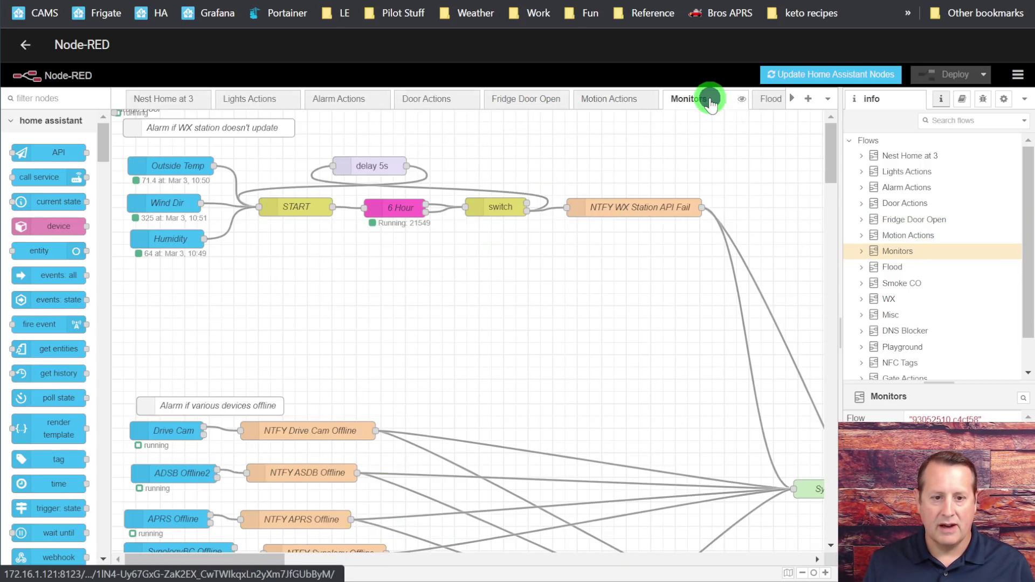
scroll(328, 328, down, 10)
scroll(358, 434, down, 5)
scroll(358, 435, up, 10)
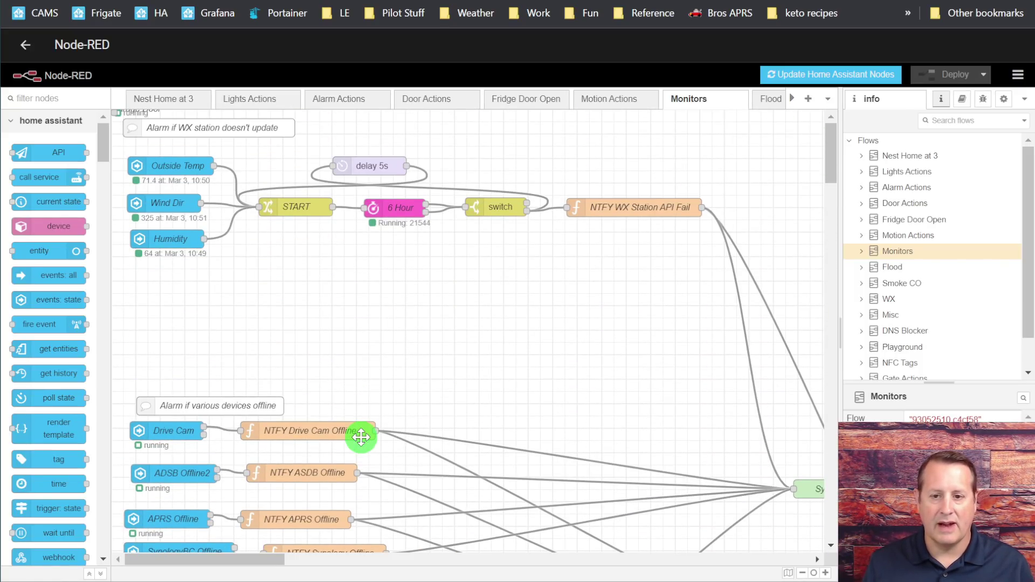
click(769, 100)
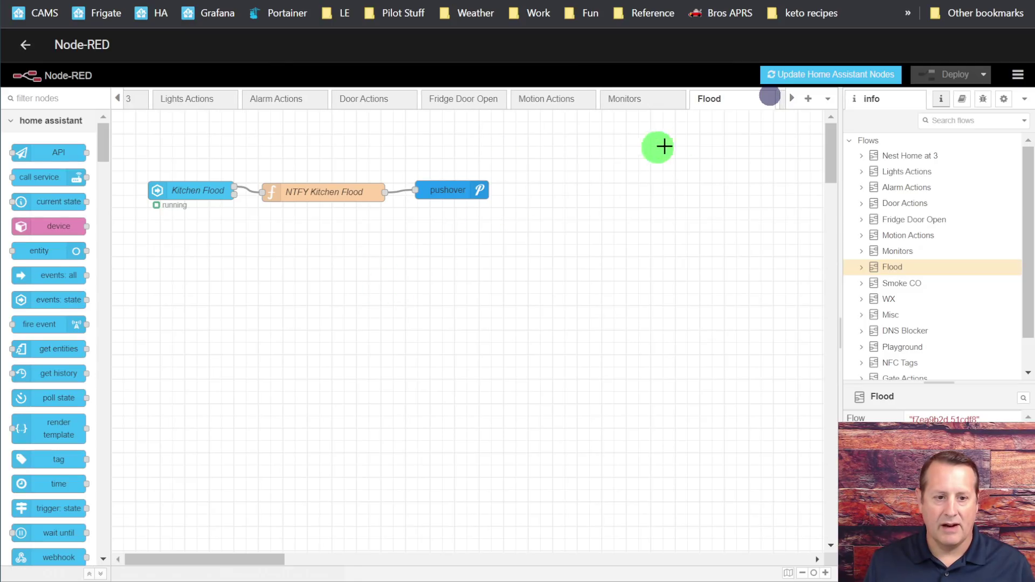
click(126, 100)
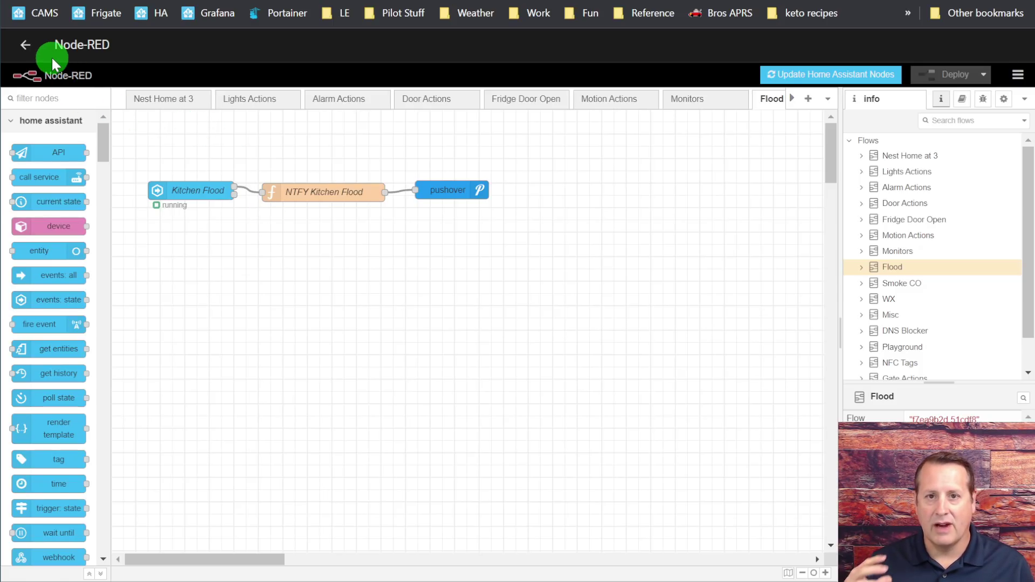
Go back from Node-RED to the add-on list and open the Samba Backup add-on's information page.
right_click(21, 2)
click(83, 125)
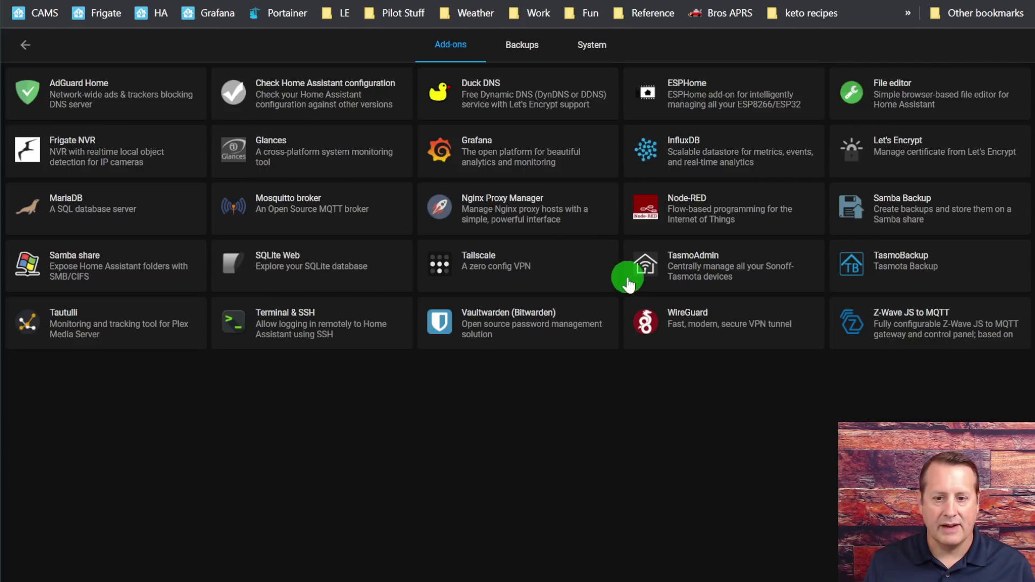
click(882, 211)
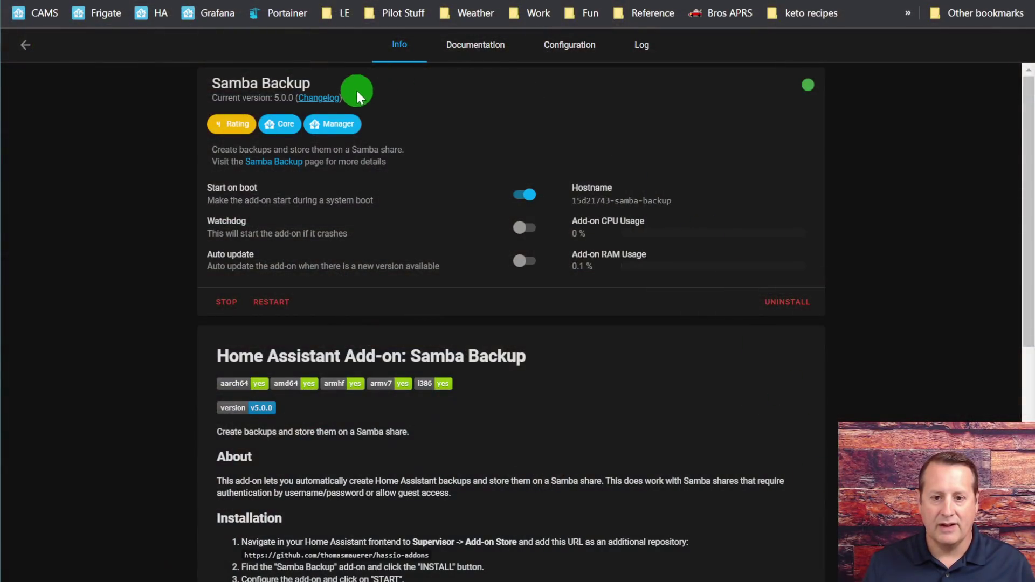
click(244, 303)
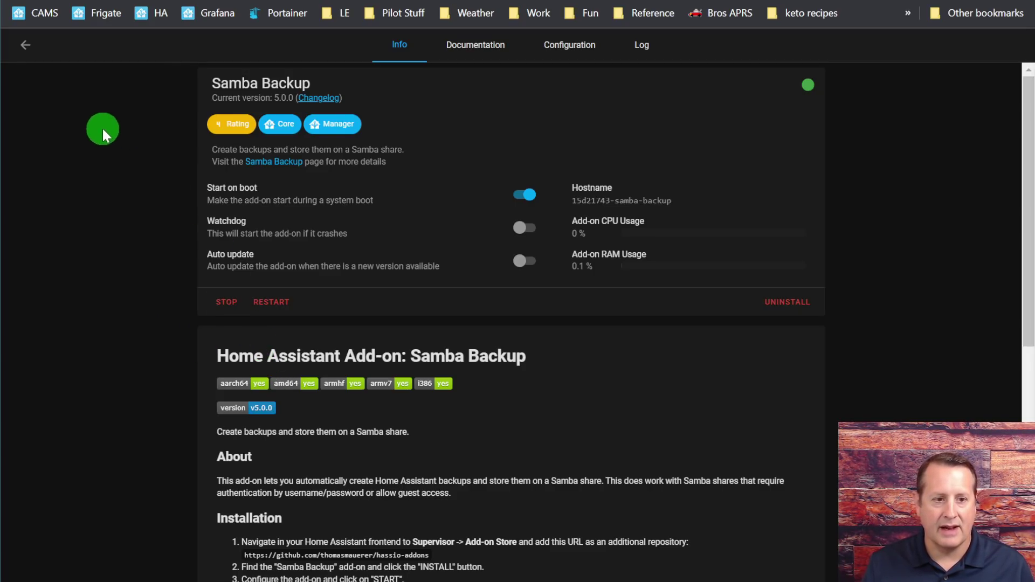
Return to the add-on list and open the Tailscale add-on's information page.
click(24, 46)
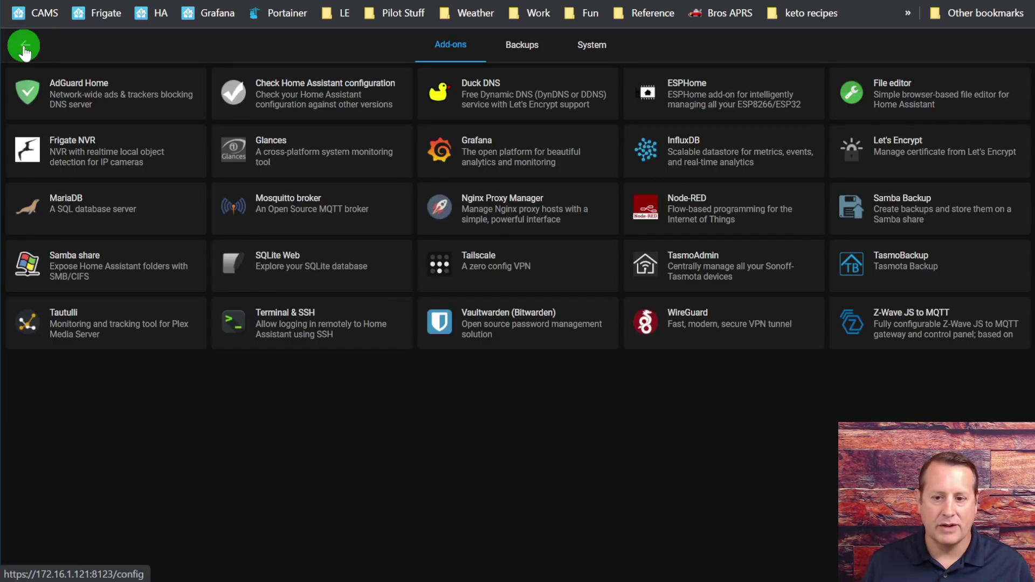
click(507, 270)
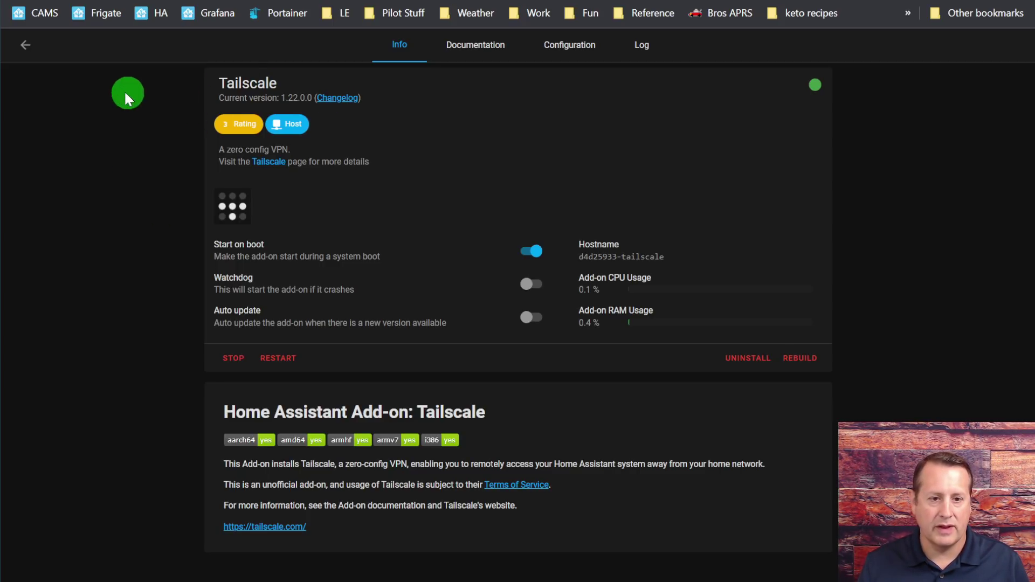
Return to the add-on list and open the Z-Wave JS to MQTT add-on's web interface.
click(27, 47)
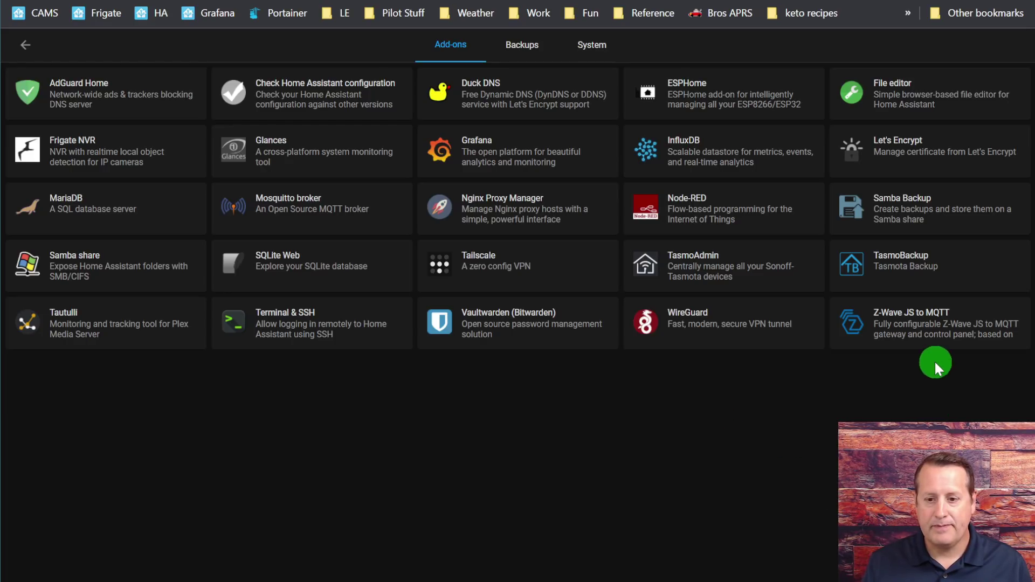
click(909, 330)
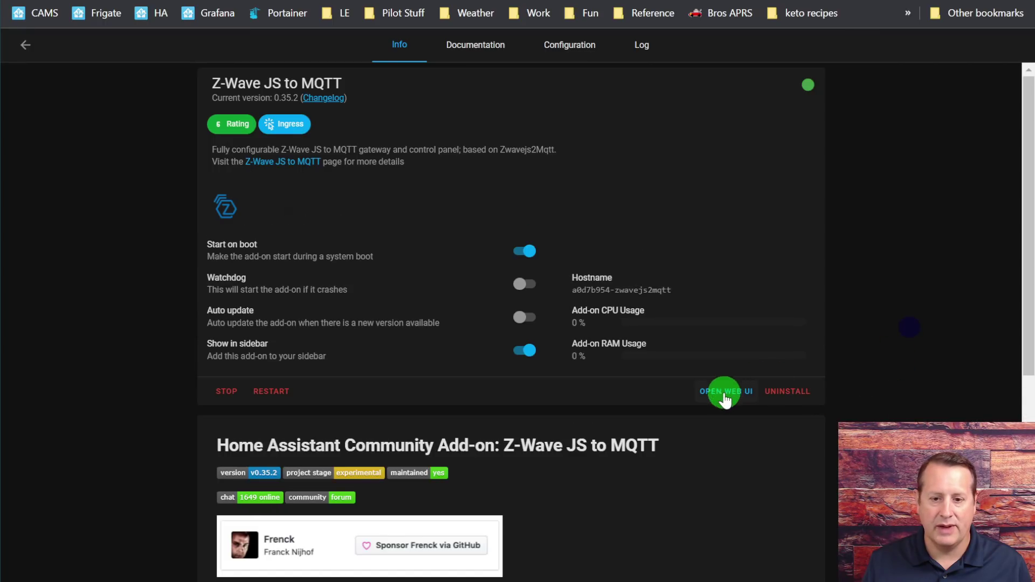
click(718, 393)
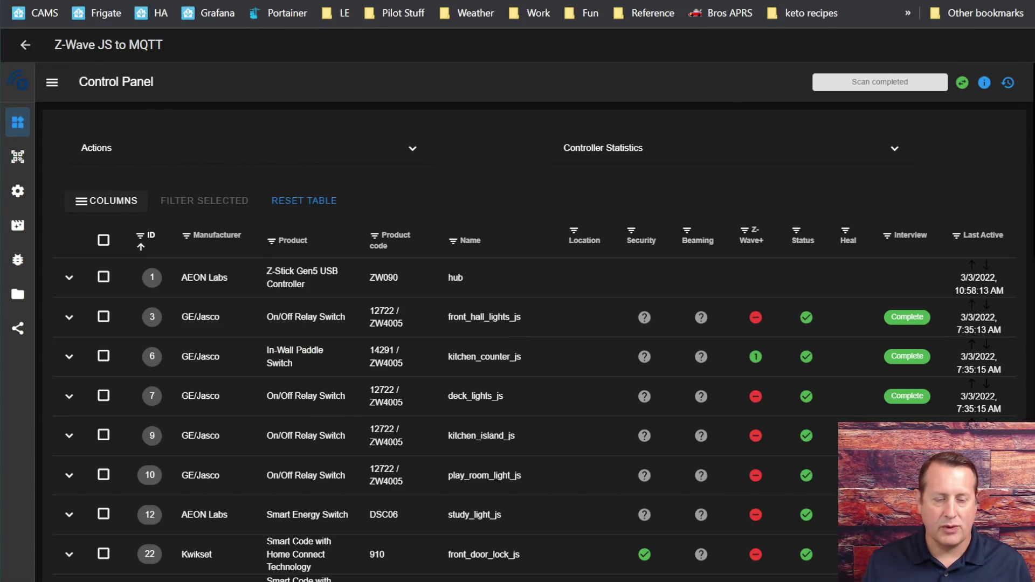
Look through the full list of Z-Wave devices in the Control Panel.
scroll(398, 197, down, 3)
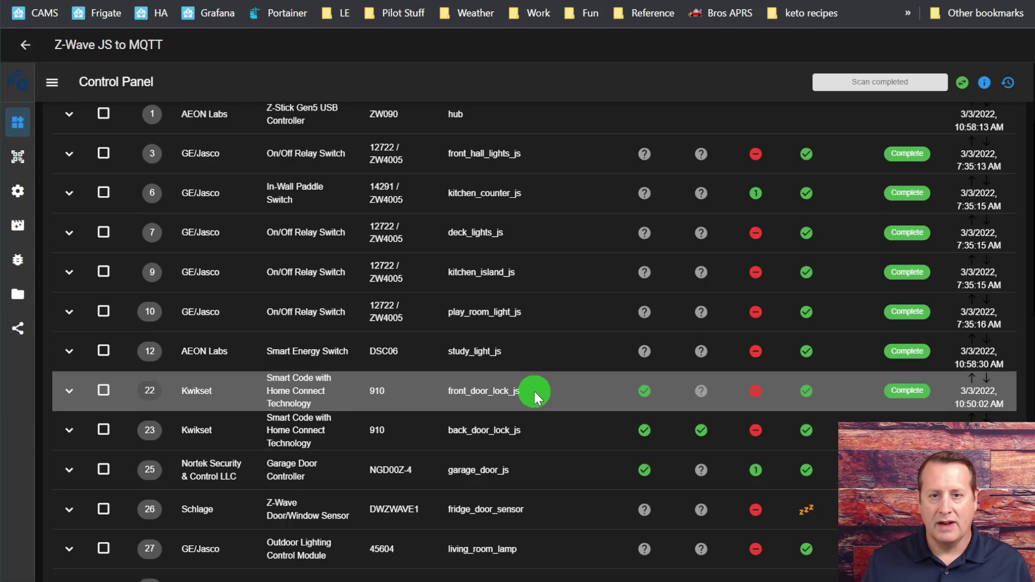
scroll(534, 394, down, 8)
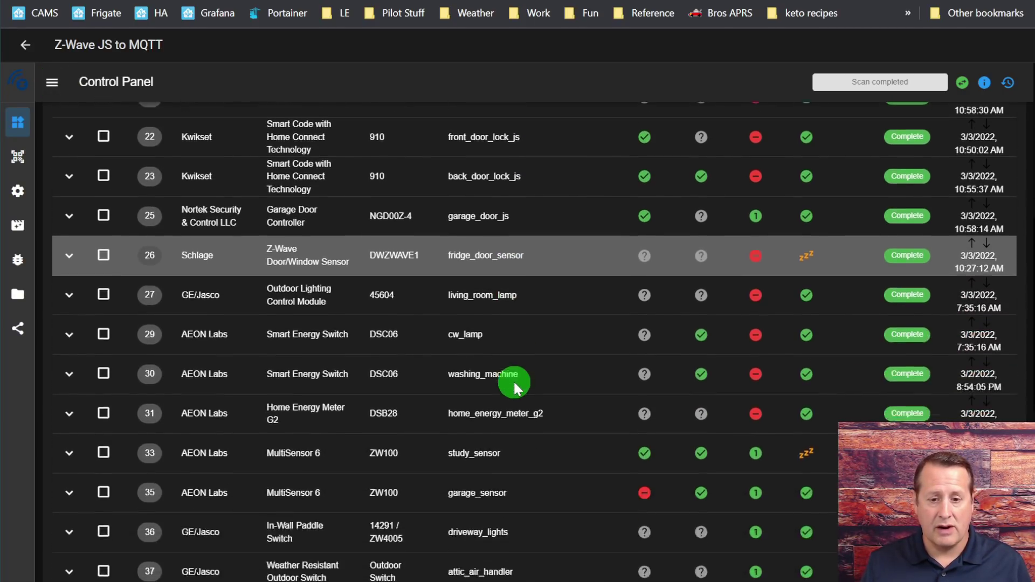
scroll(514, 380, down, 6)
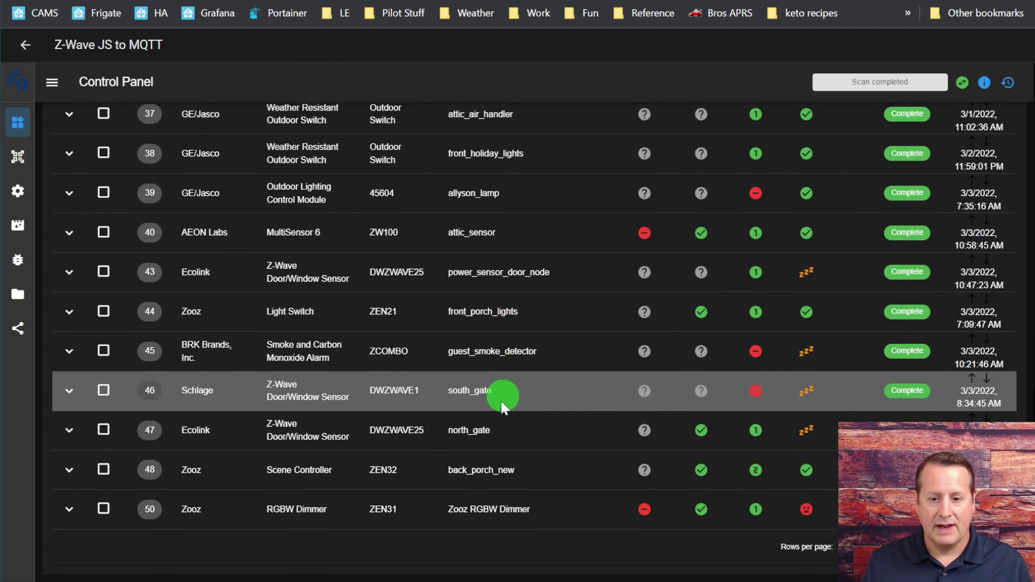
scroll(490, 468, up, 14)
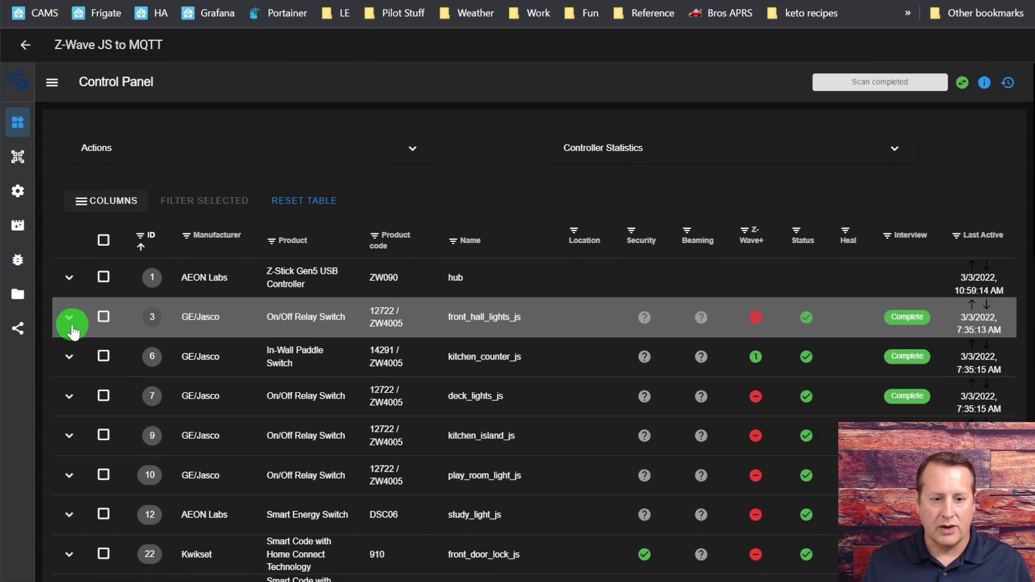
scroll(73, 330, down, 6)
scroll(73, 330, down, 10)
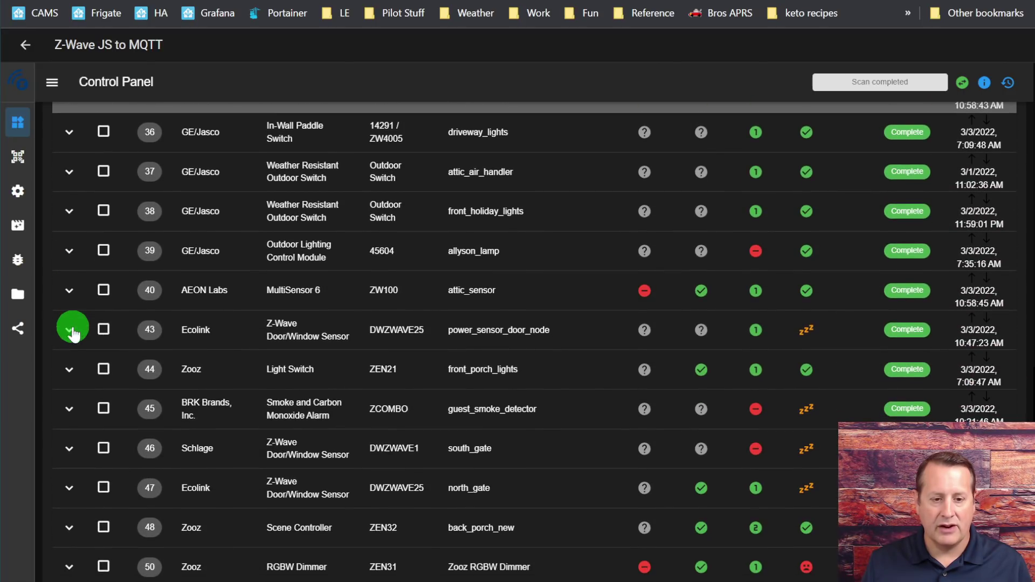
Expand the Zooz ZEN32 Scene Controller named back_porch_new and look over its node details and value groups.
click(69, 469)
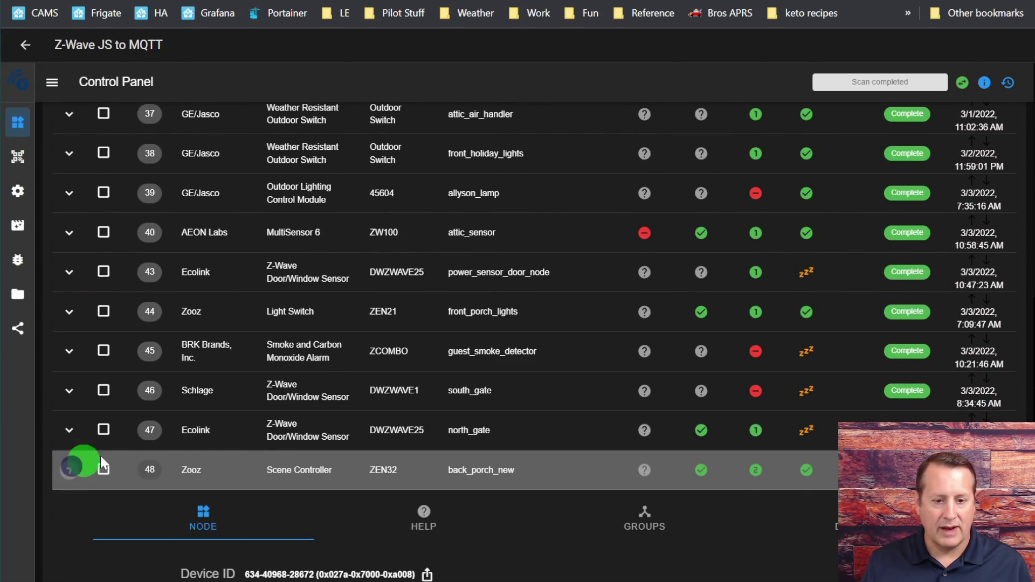
scroll(264, 407, down, 4)
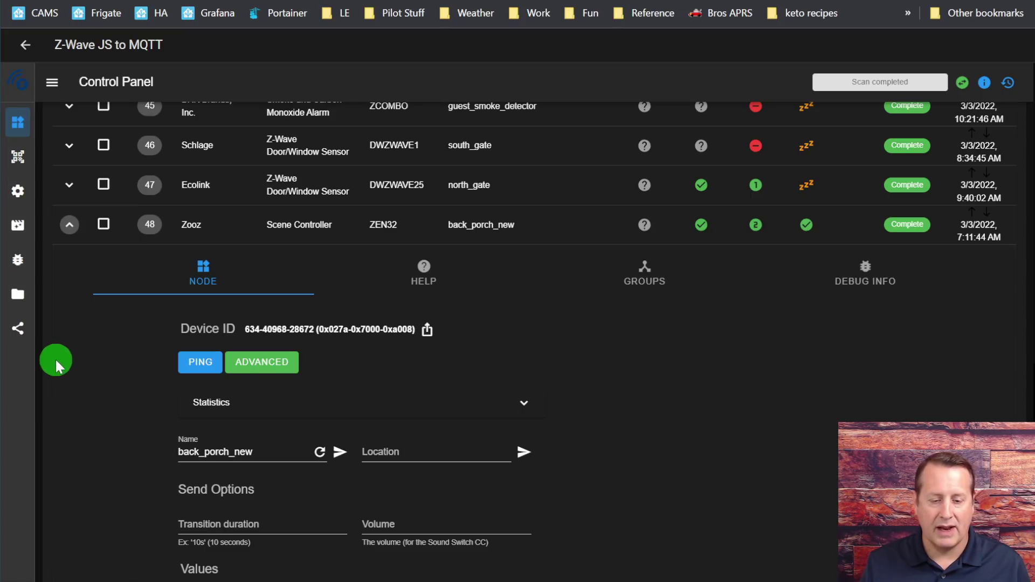
scroll(138, 405, down, 5)
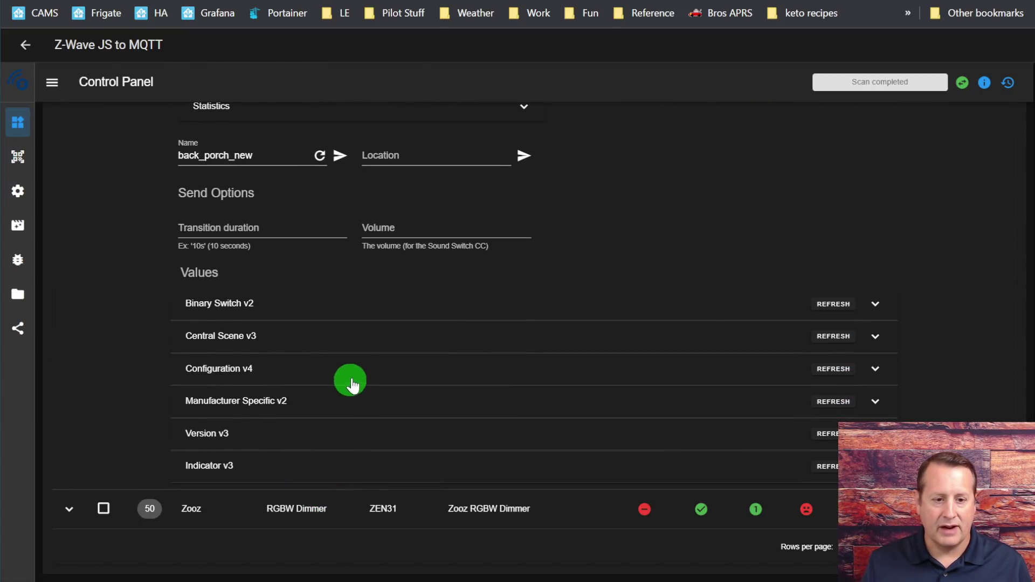
Expand the Configuration v4 values of back_porch_new, look over its LED indicator parameters, and collapse the node.
click(353, 372)
scroll(129, 362, down, 3)
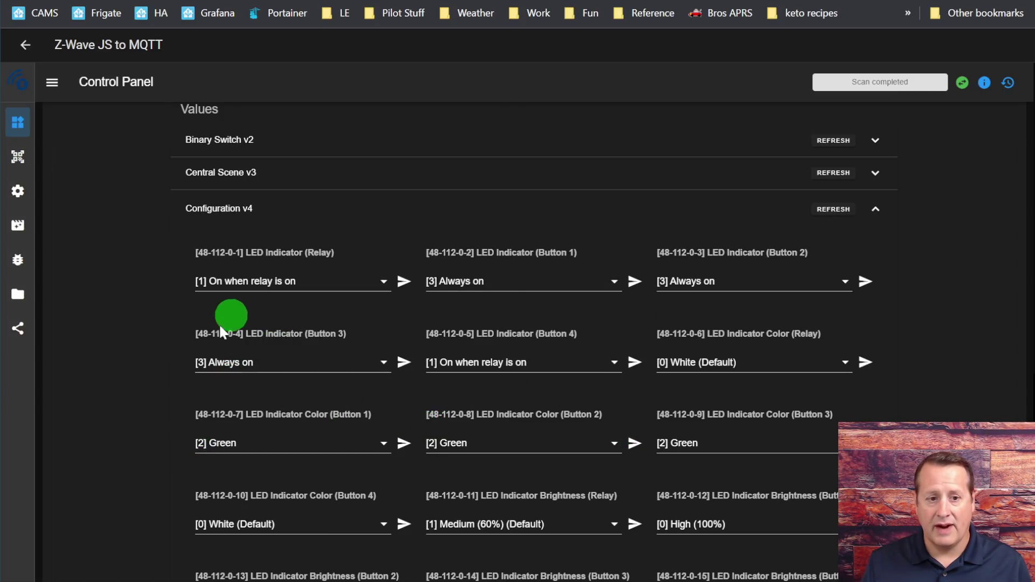
scroll(137, 385, up, 10)
click(69, 256)
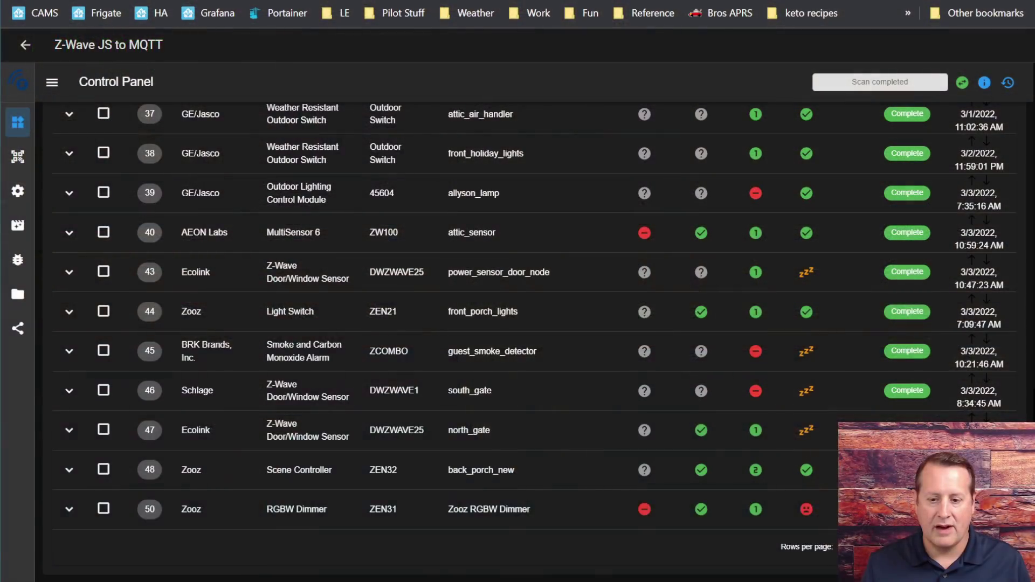
Review the Z-Wave device table from the hub down through the switches, door locks, garage door controller and sensors.
scroll(789, 323, up, 15)
scroll(797, 258, up, 5)
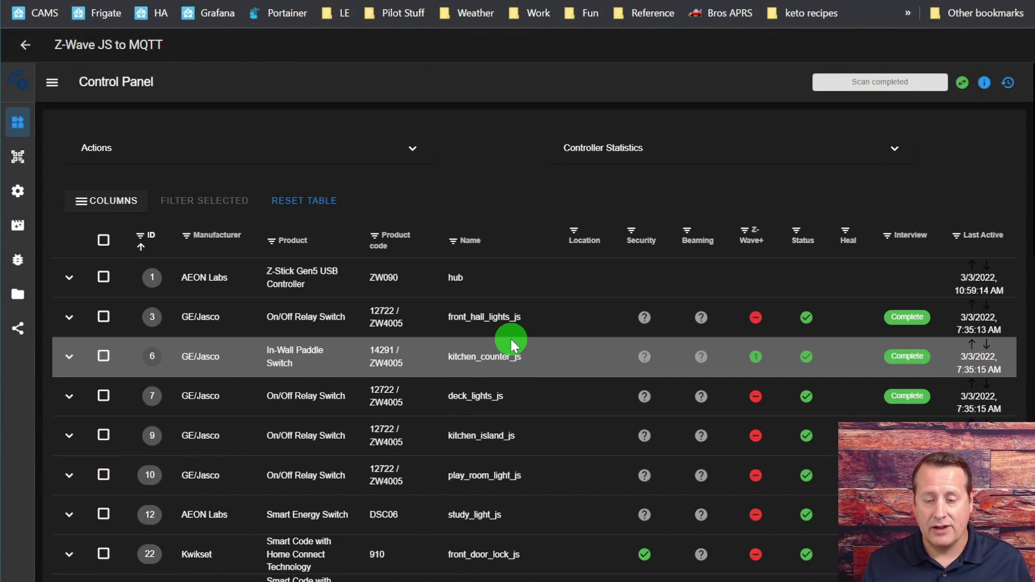
scroll(641, 412, down, 5)
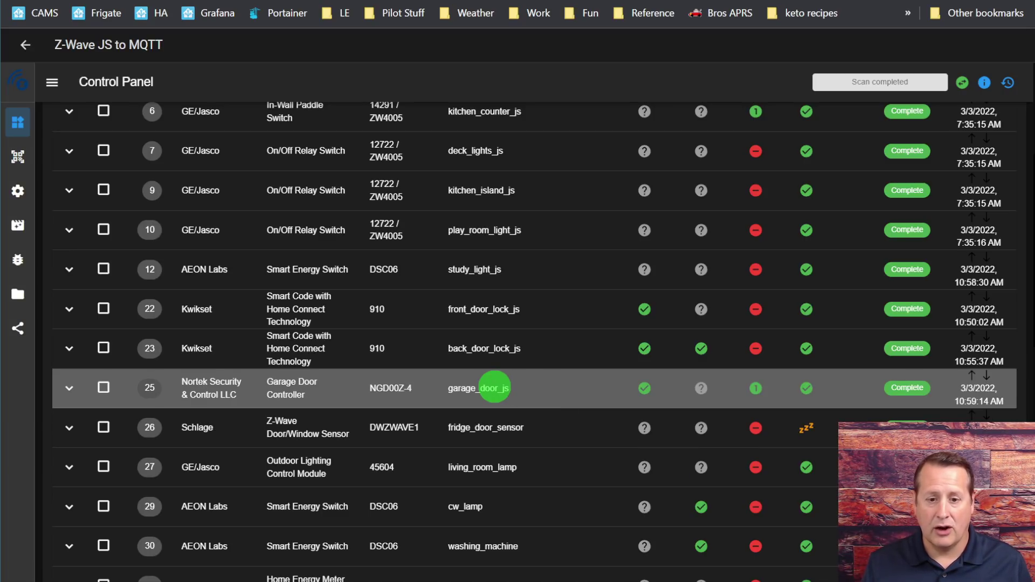
scroll(555, 442, down, 3)
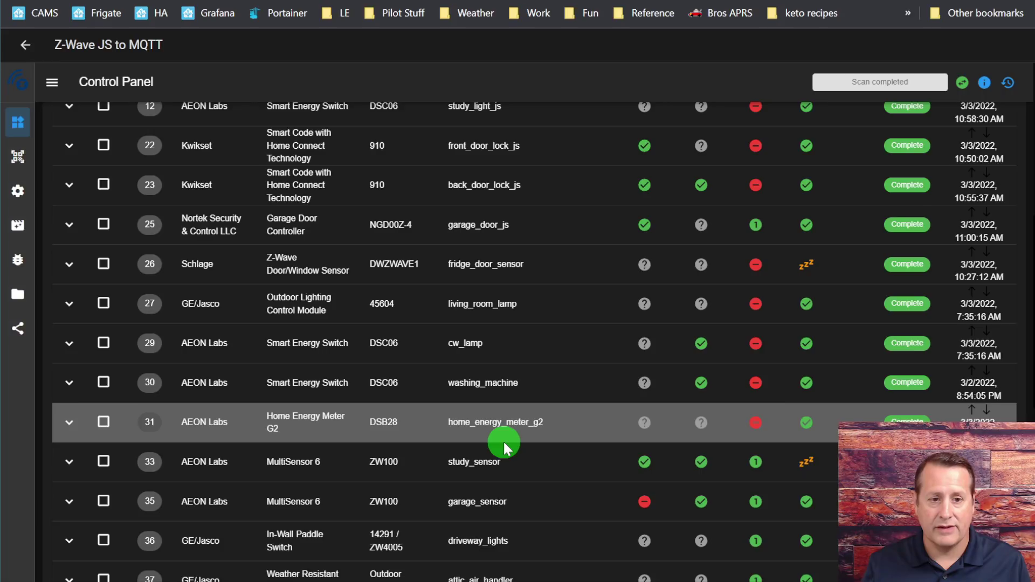
Leave the Z-Wave JS to MQTT add-on, return to the installed add-on list and open the Add-on Store.
click(30, 54)
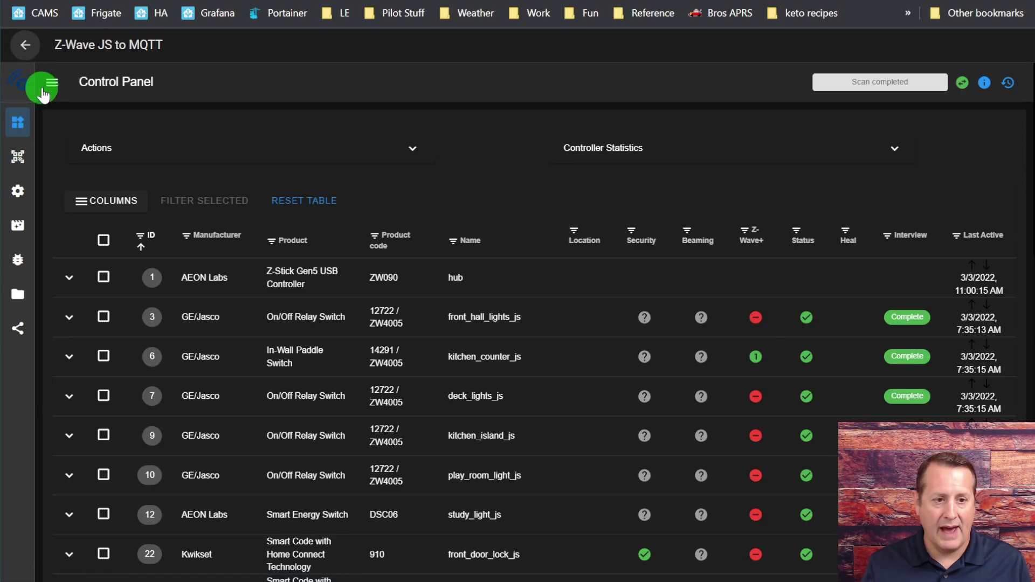
click(22, 51)
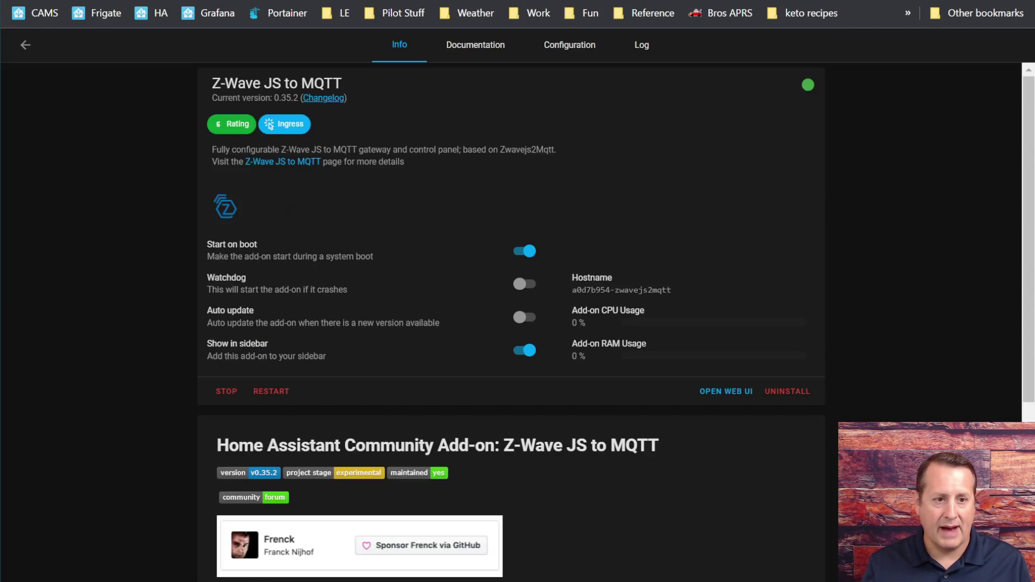
right_click(23, 1)
click(32, 10)
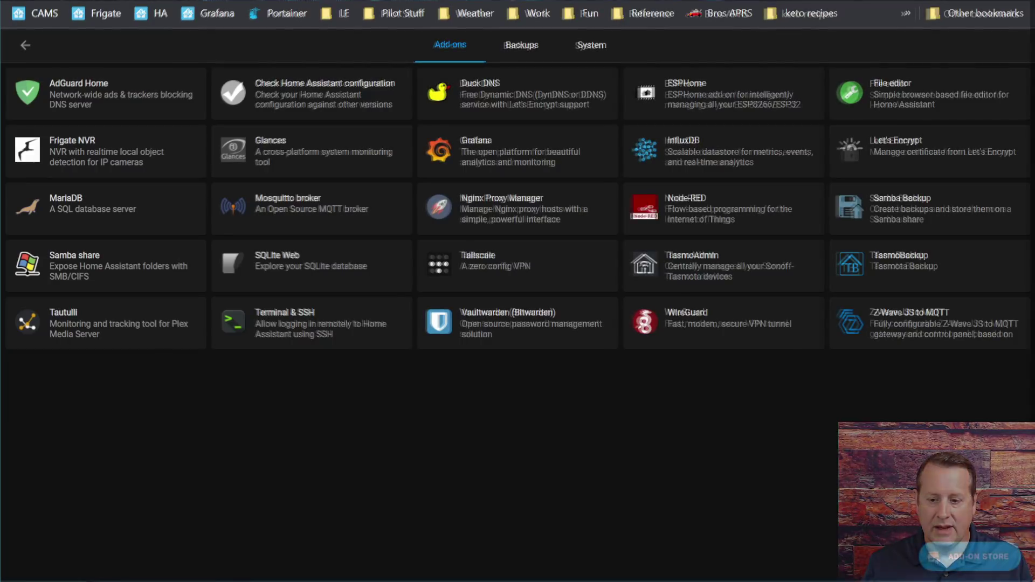
click(975, 559)
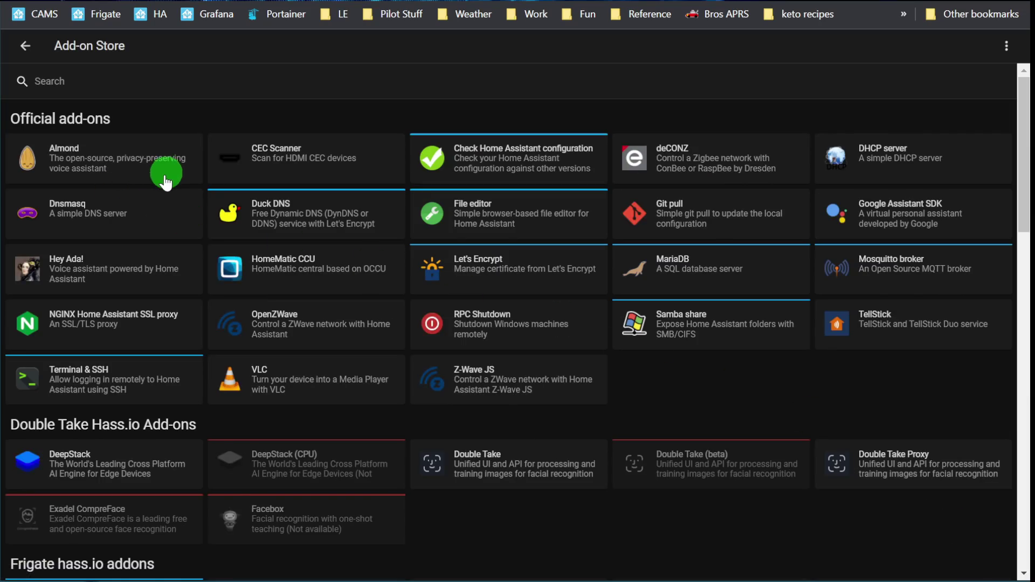
scroll(162, 169, down, 5)
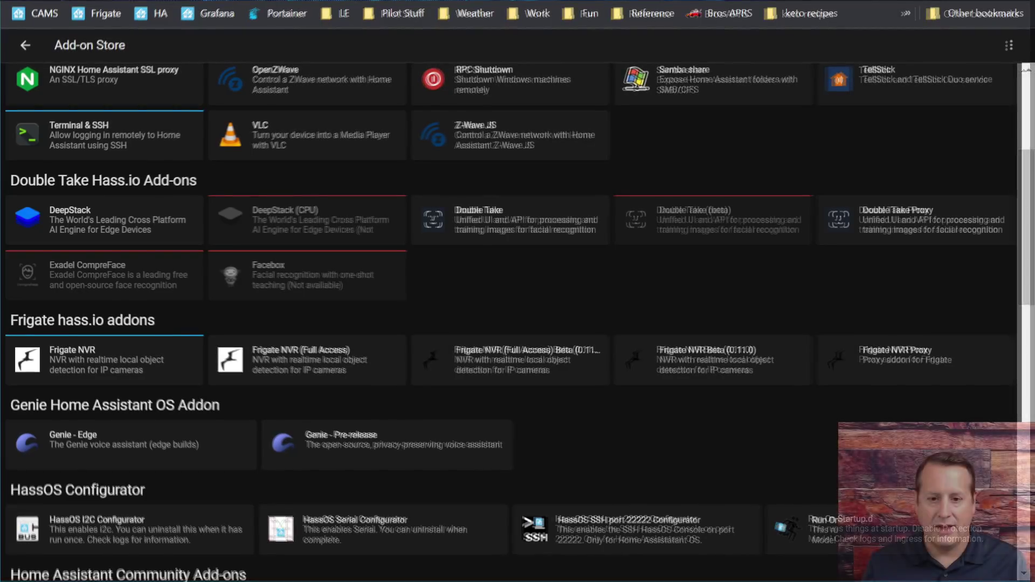
scroll(509, 422, up, 5)
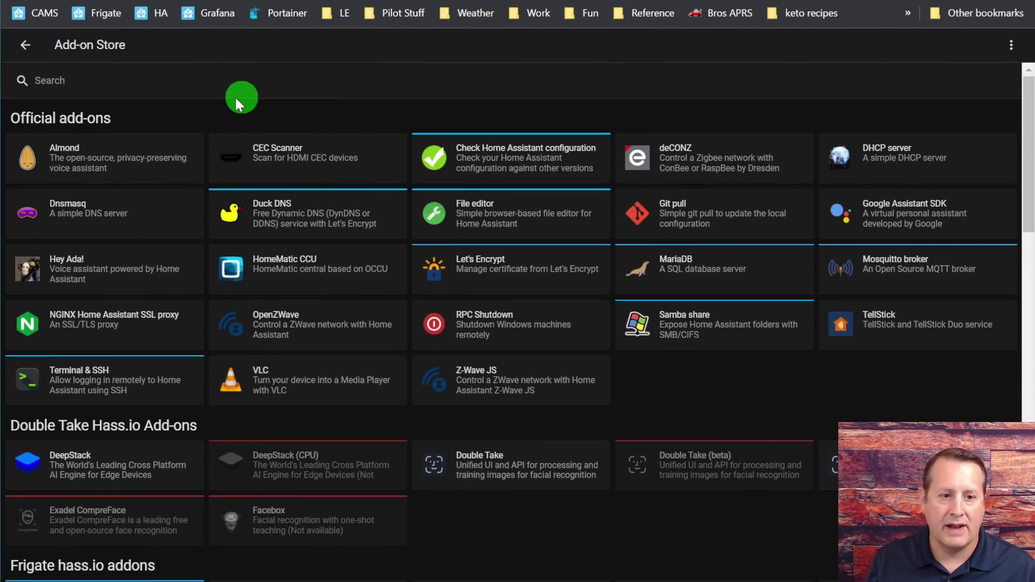
click(204, 83)
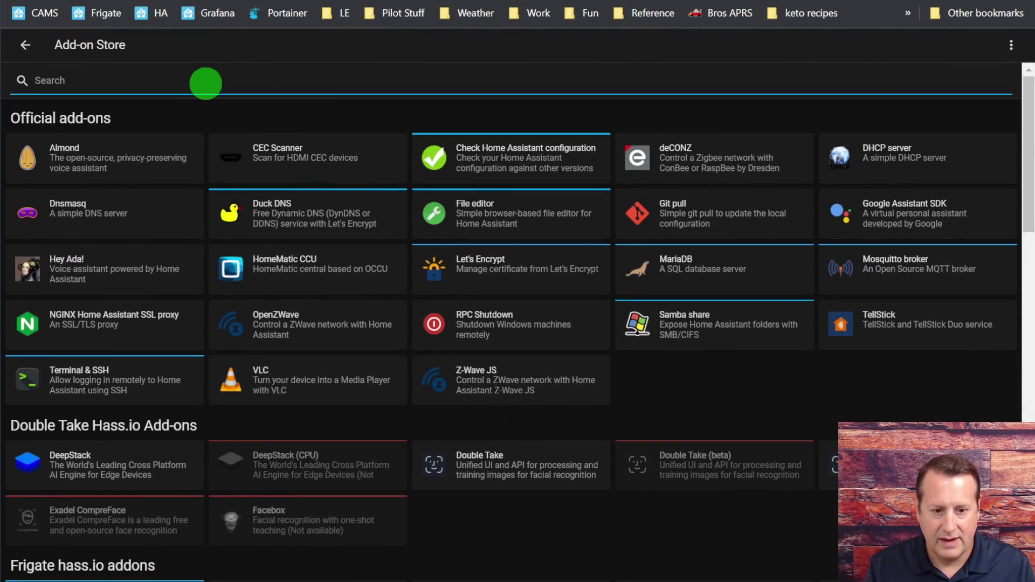
text(dl)
key(BackSpace)
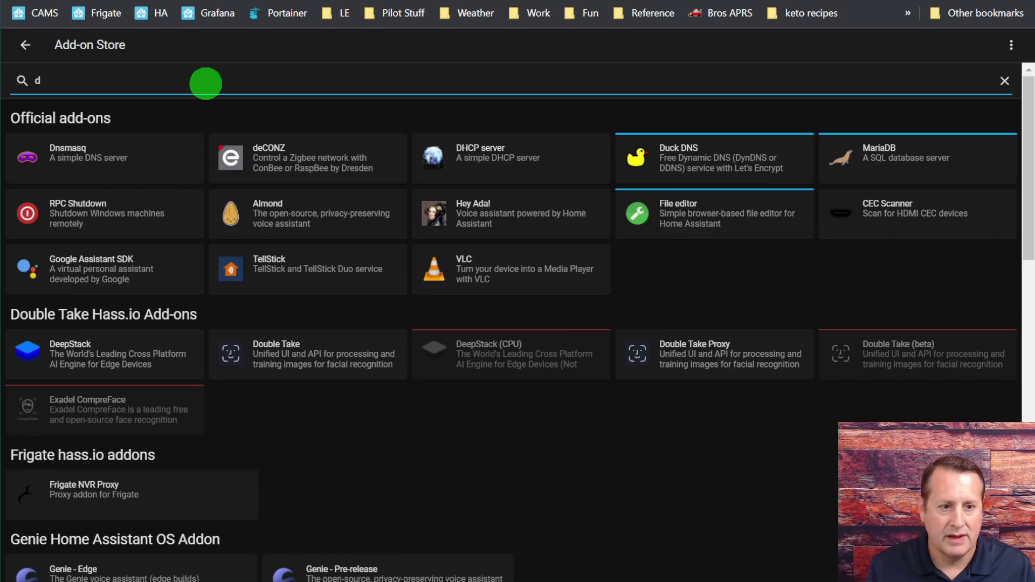
key(BackSpace)
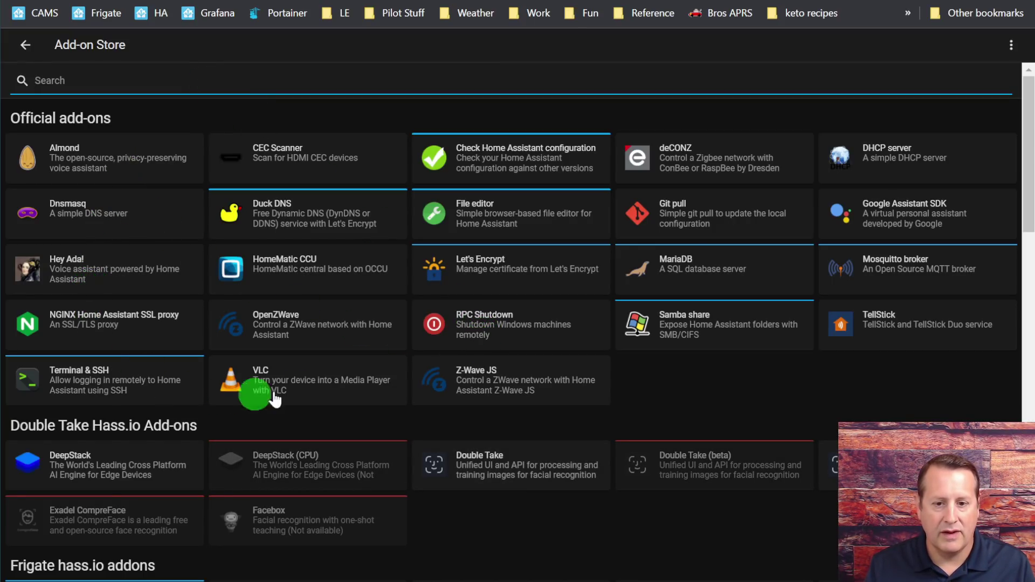
Open the add-on repositories manager, look over the listed repositories and the entry field for adding one, and close it.
scroll(431, 286, down, 2)
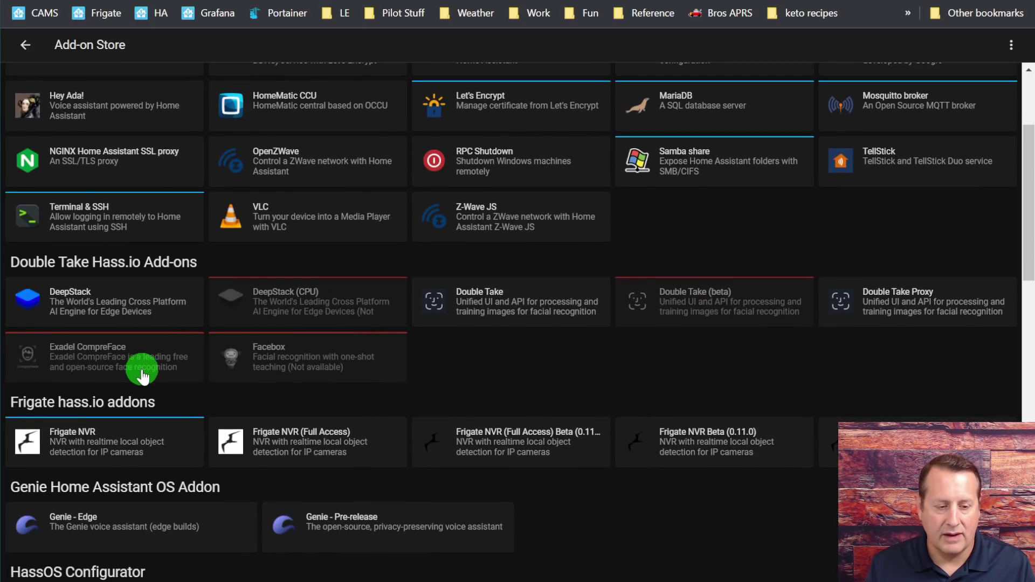
scroll(108, 302, down, 1)
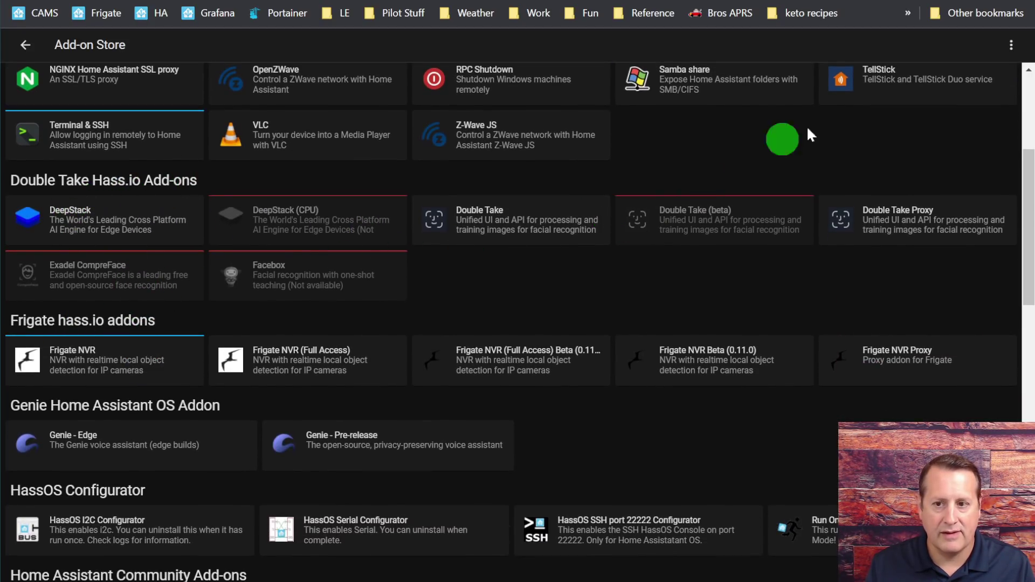
click(1012, 50)
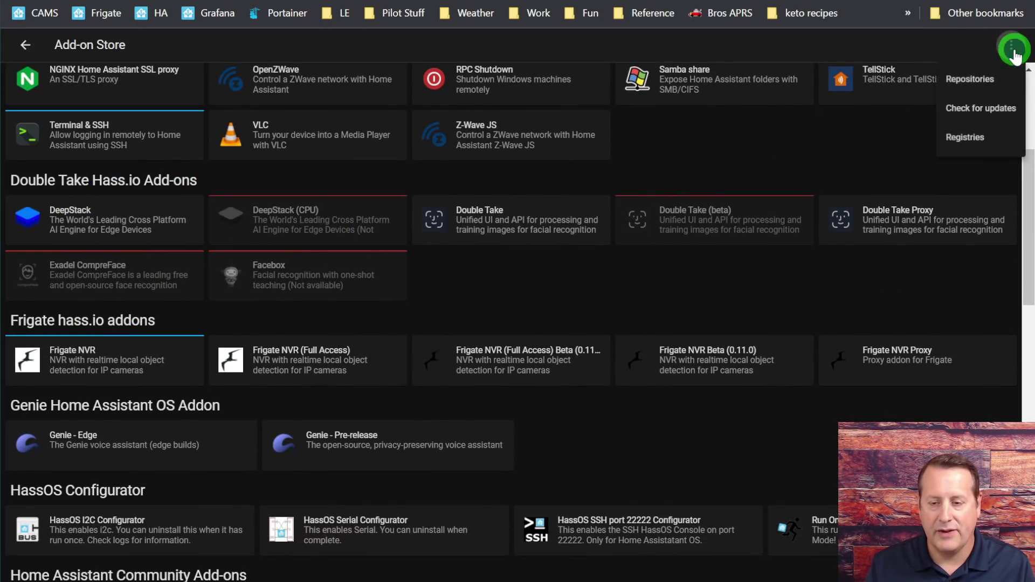
click(981, 82)
scroll(437, 512, down, 3)
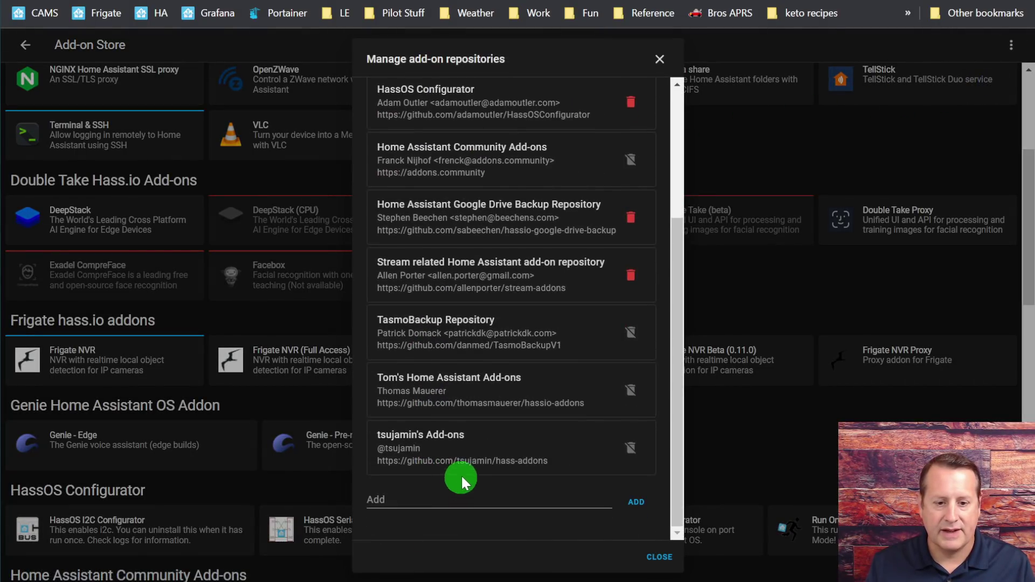
click(409, 496)
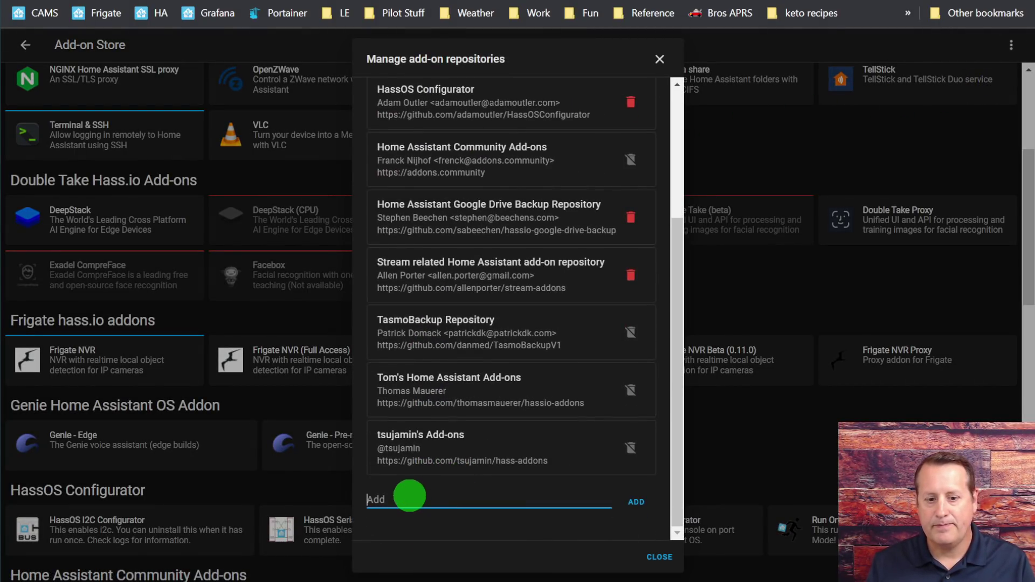
scroll(545, 446, up, 4)
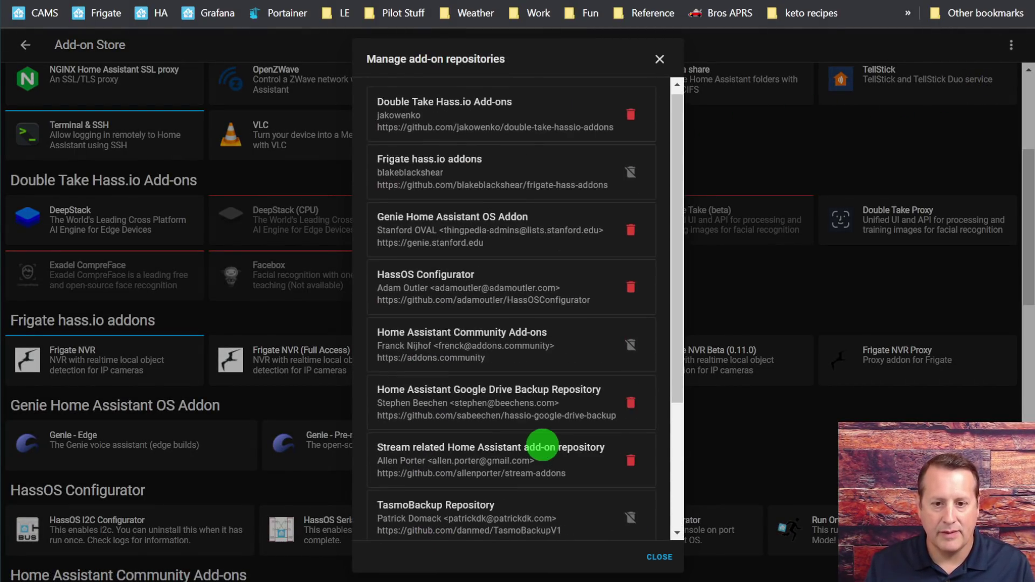
scroll(499, 280, down, 3)
scroll(485, 350, down, 1)
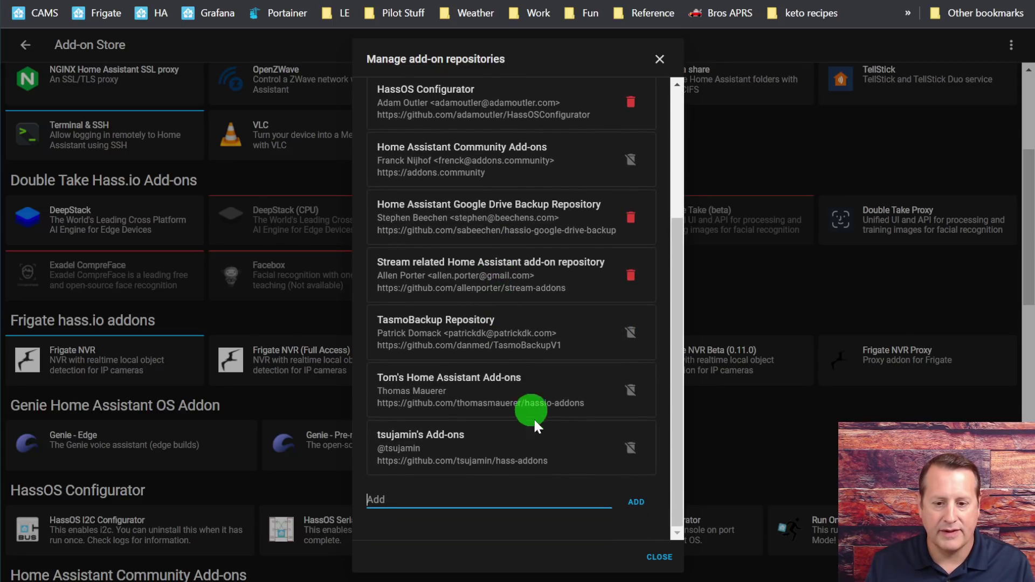
scroll(572, 485, up, 3)
click(662, 566)
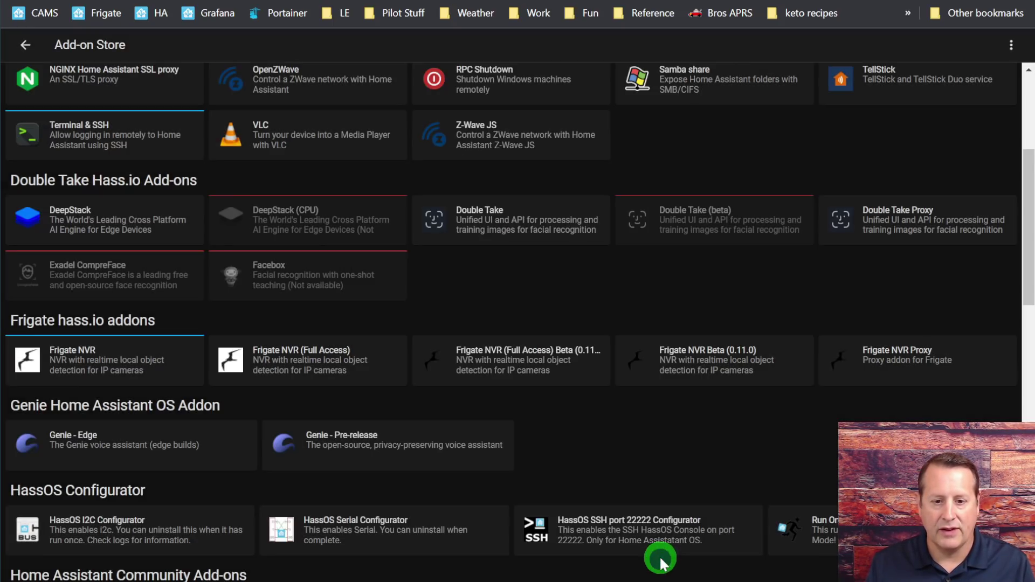
Look through the store's add-ons by repository, from the official ones through Frigate, HassOS Configurator and Home Assistant Community Add-ons.
scroll(575, 455, up, 5)
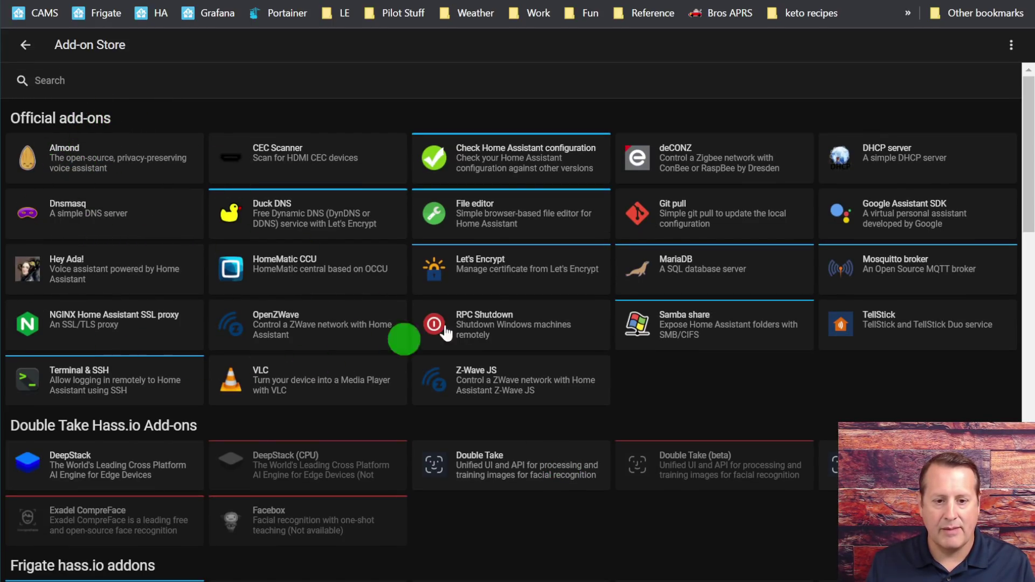
scroll(311, 318, down, 3)
scroll(311, 318, down, 1)
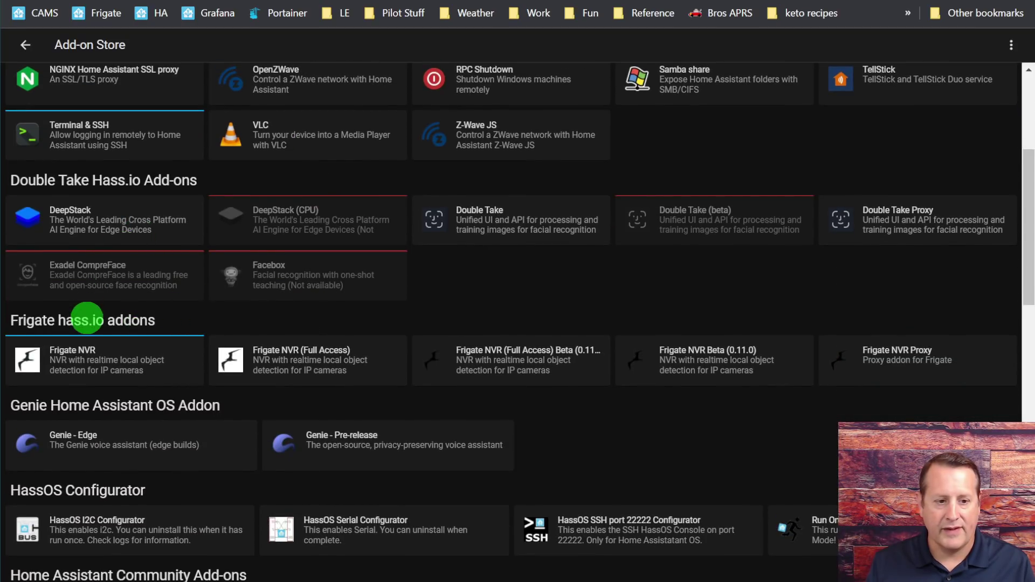
scroll(111, 316, down, 1)
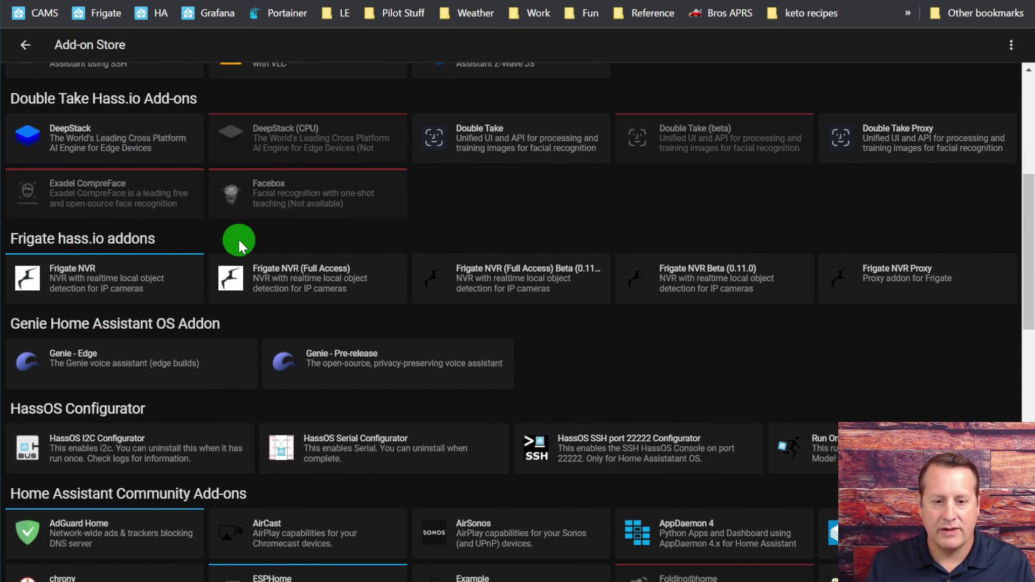
scroll(174, 238, down, 1)
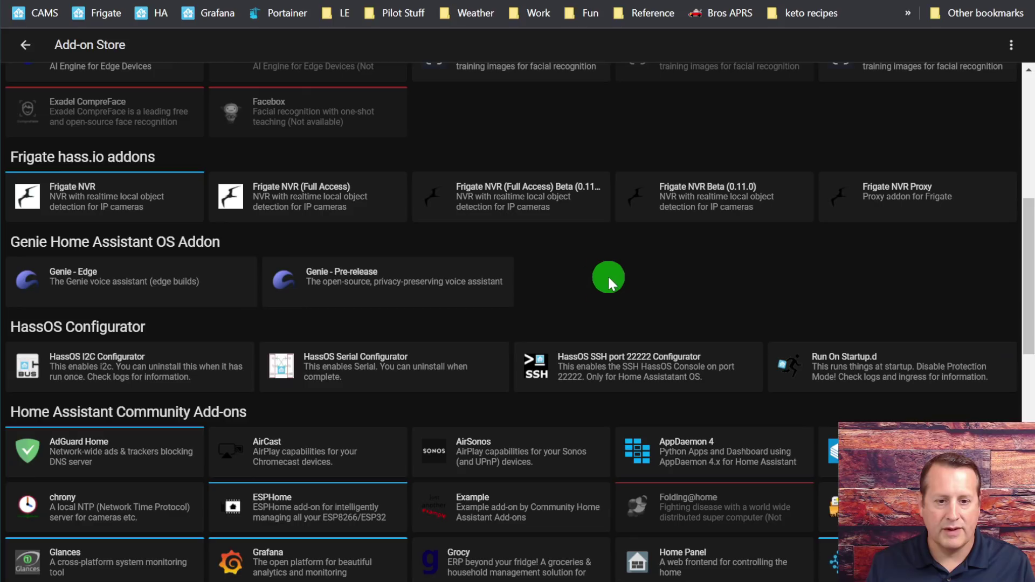
scroll(178, 296, down, 5)
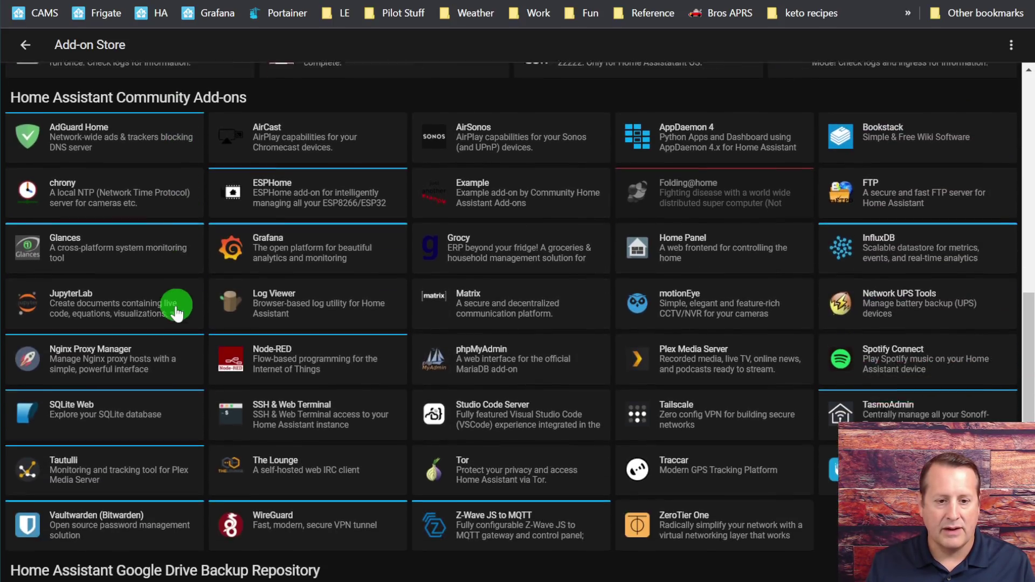
scroll(178, 323, up, 1)
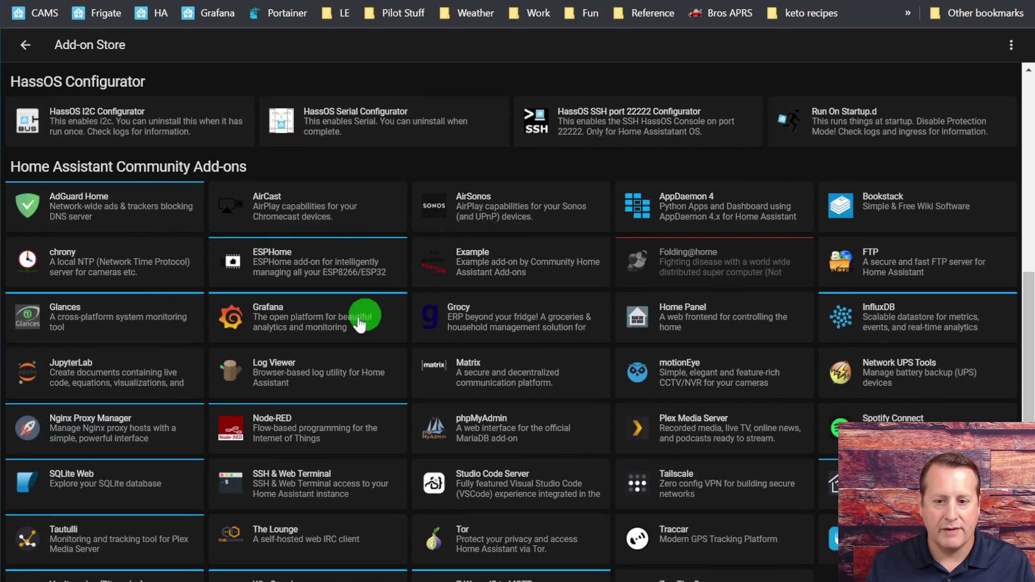
scroll(232, 428, down, 2)
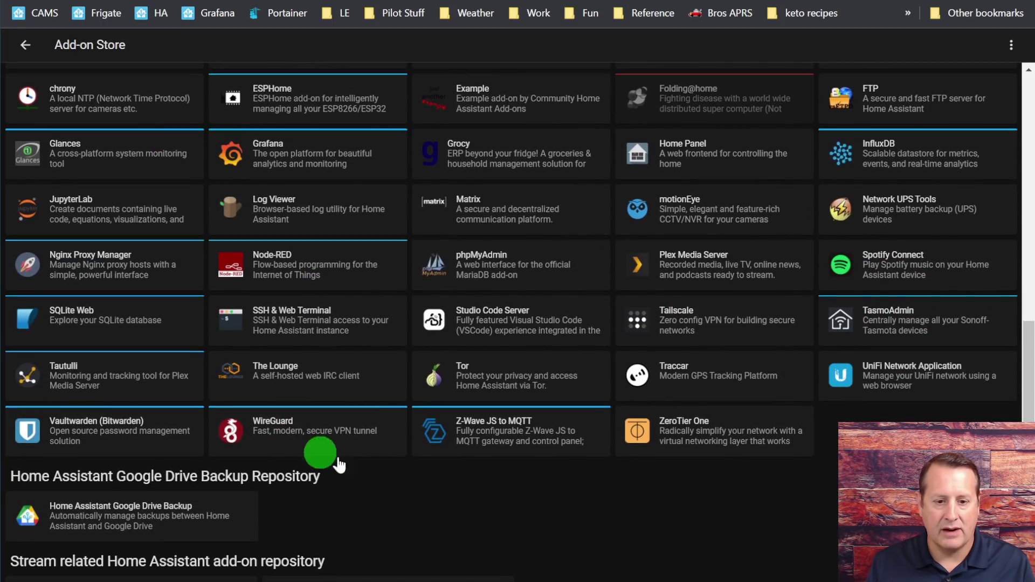
scroll(390, 463, down, 2)
scroll(536, 463, up, 3)
scroll(528, 470, down, 4)
scroll(522, 472, up, 2)
scroll(522, 470, up, 15)
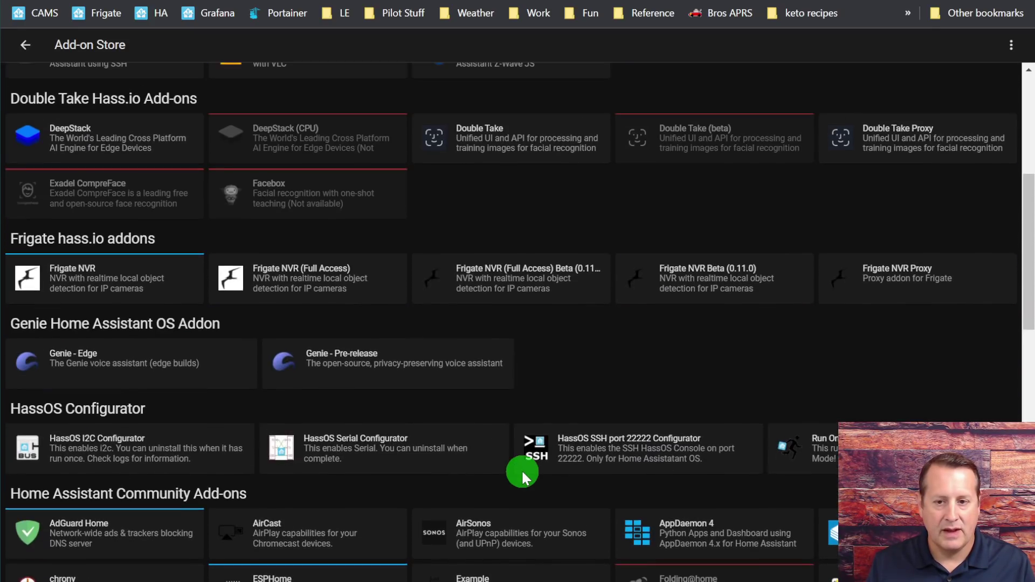
Leave the Add-on Store, return to the Configuration overview and open the integrations page of Devices & Services.
click(26, 48)
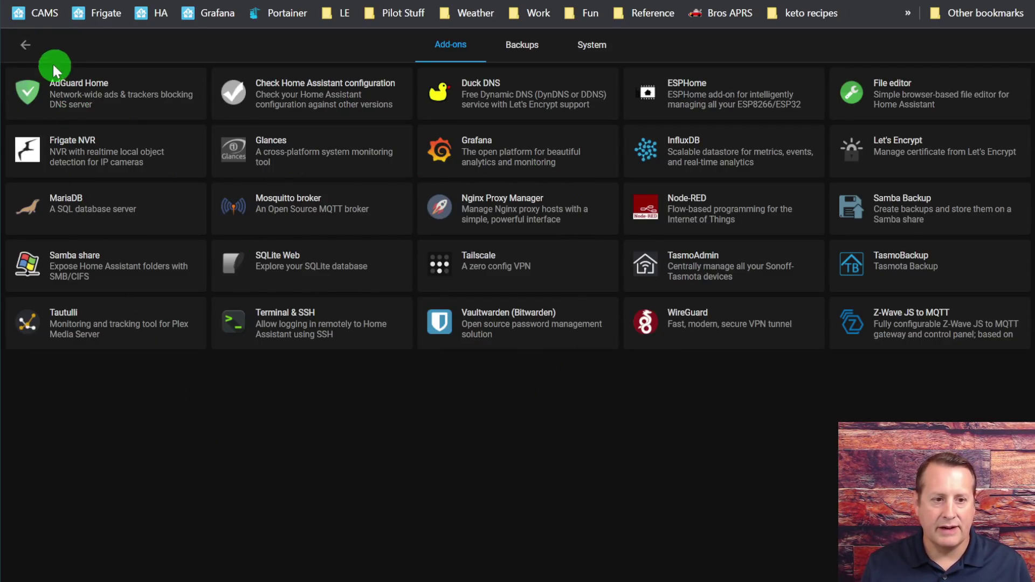
click(26, 46)
click(28, 50)
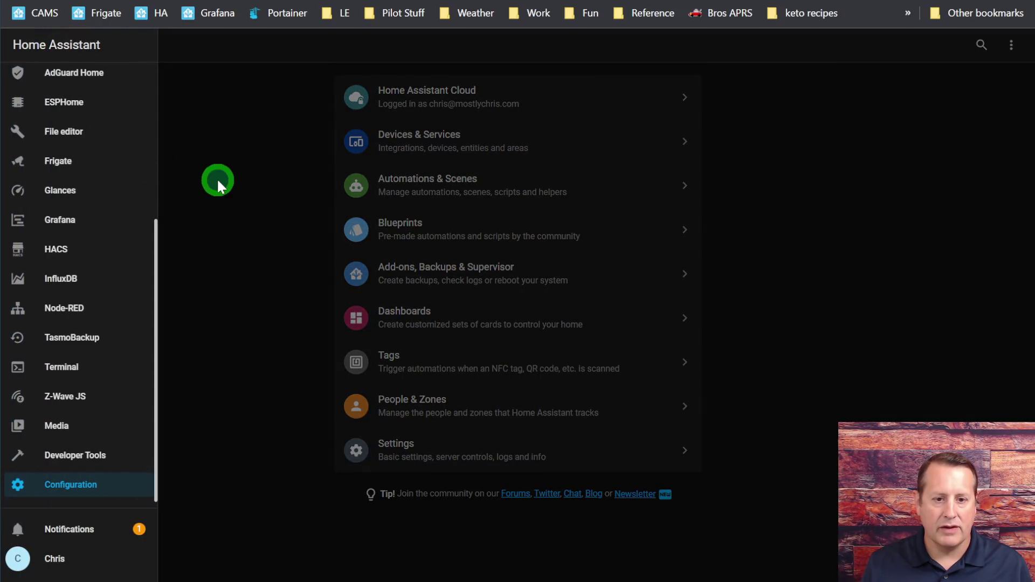
click(216, 179)
click(409, 144)
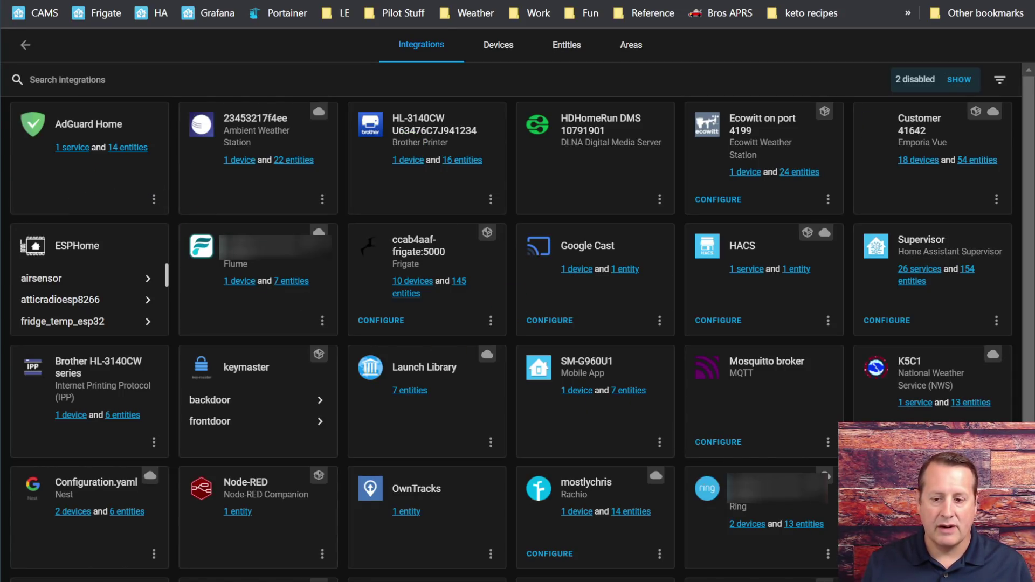
Bring up the list of available integrations for setting up a new one.
click(966, 558)
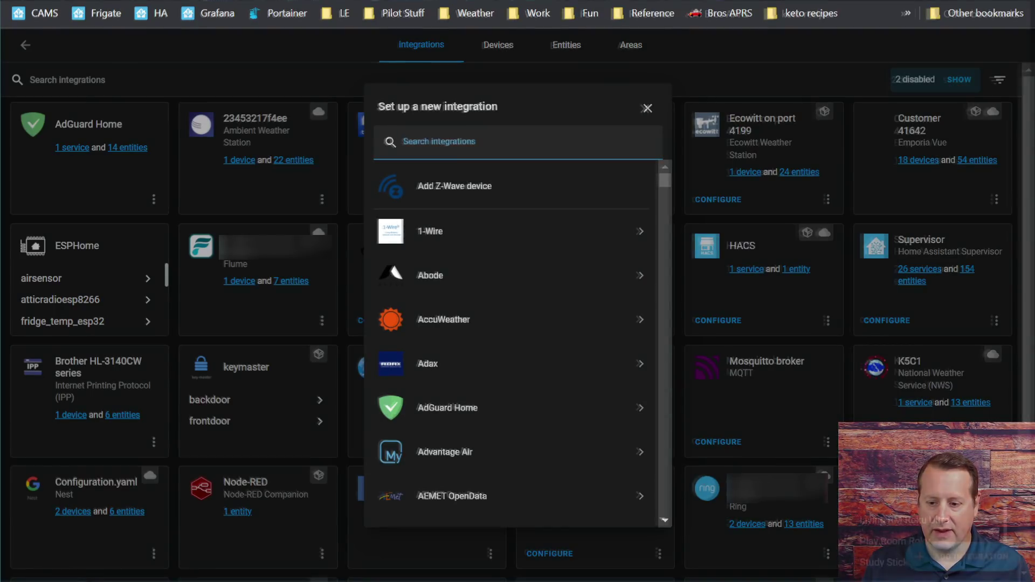
click(648, 108)
click(945, 558)
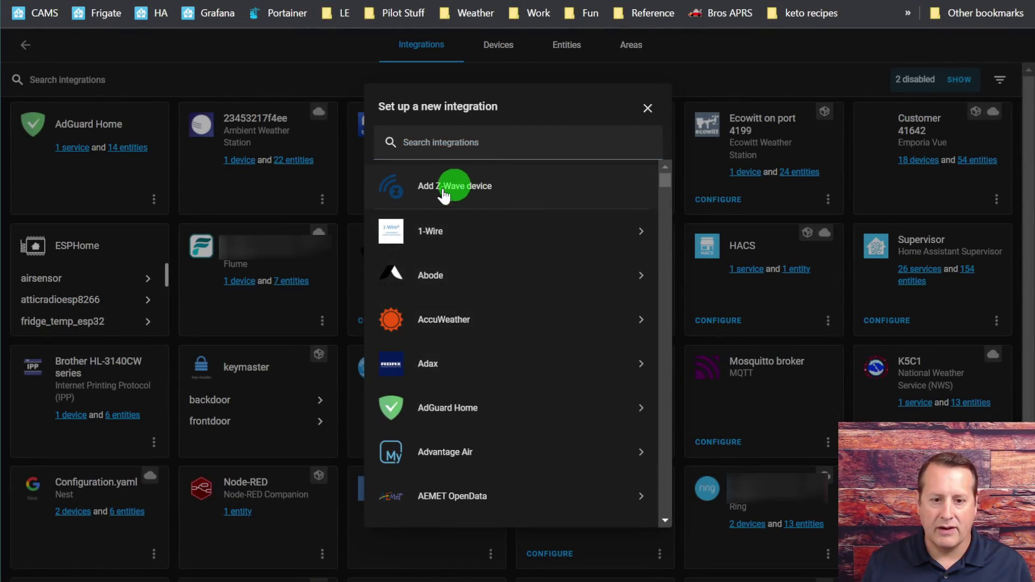
Look through the beginning of the list of integrations available for setup, past August and AVM FRITZ!Box.
click(439, 379)
scroll(441, 376, down, 20)
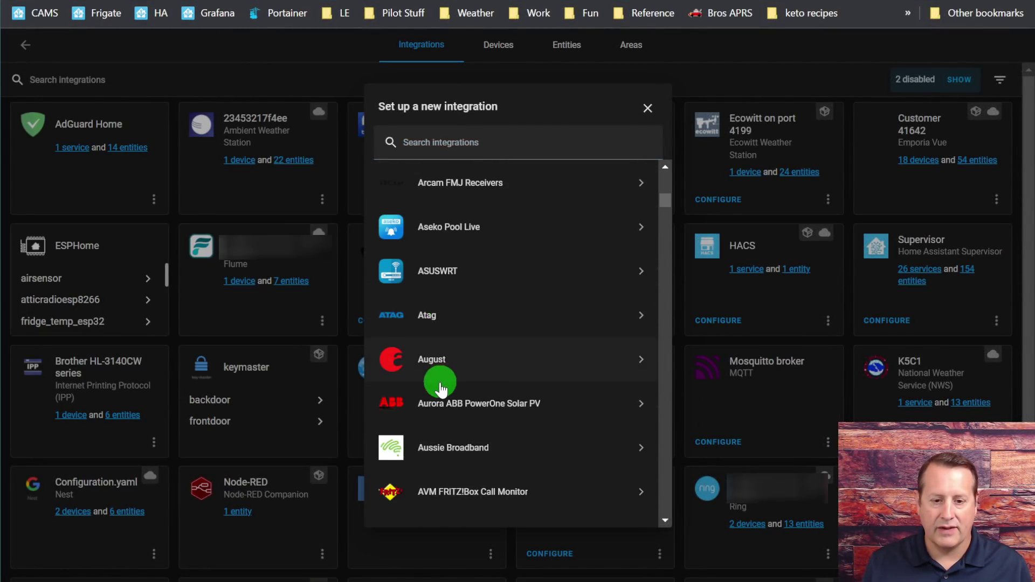
scroll(440, 394, down, 20)
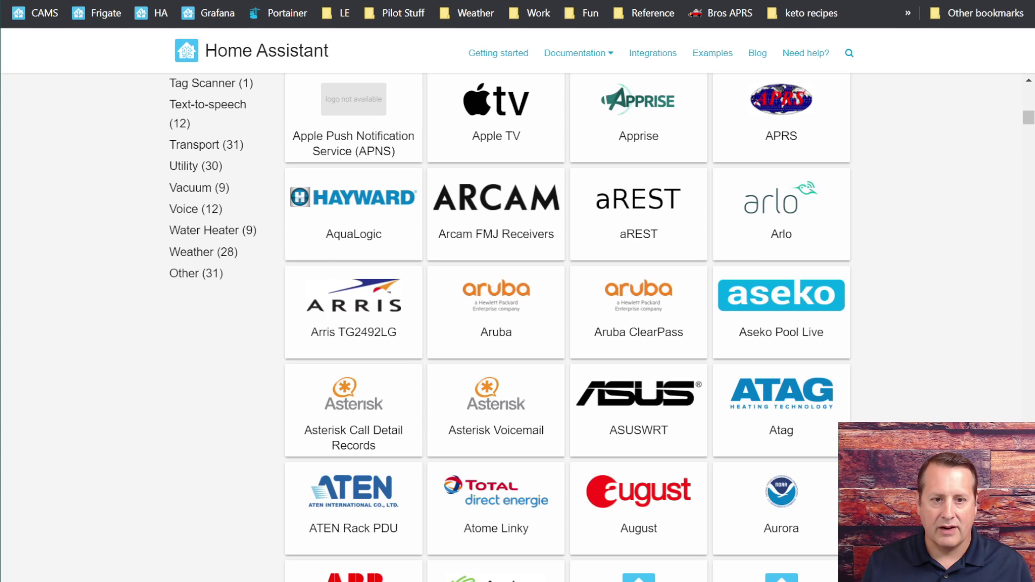
Switch to the Home Assistant website's integrations catalogue and browse its entries from Apple TV through Daikin AC to ecobee.
scroll(495, 388, down, 15)
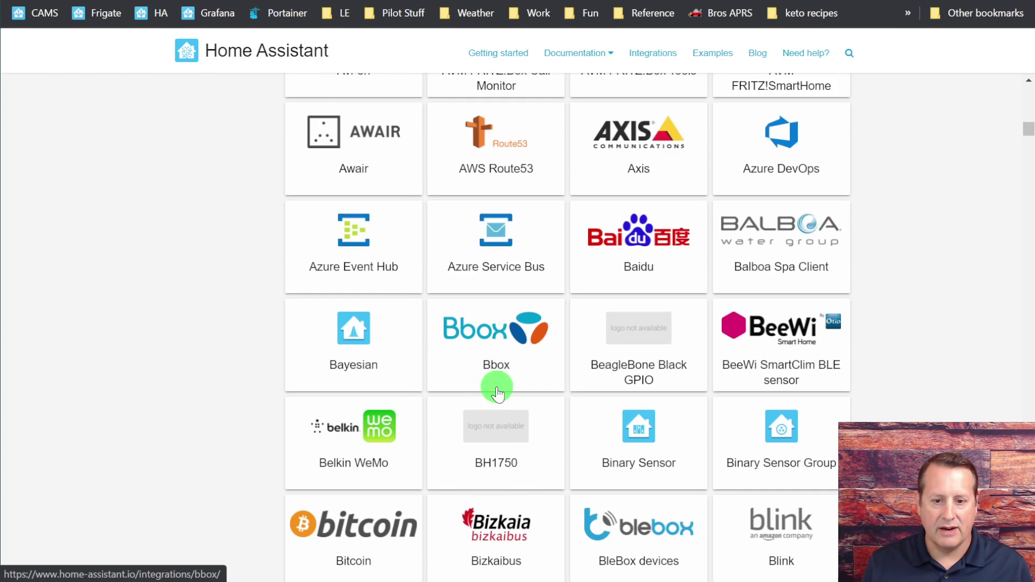
scroll(496, 397, down, 20)
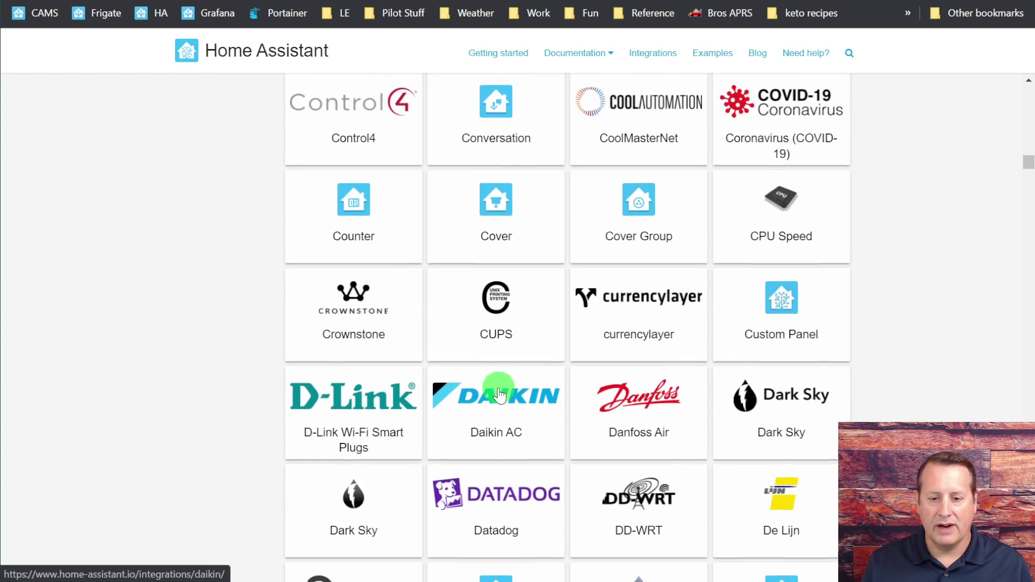
scroll(505, 396, down, 10)
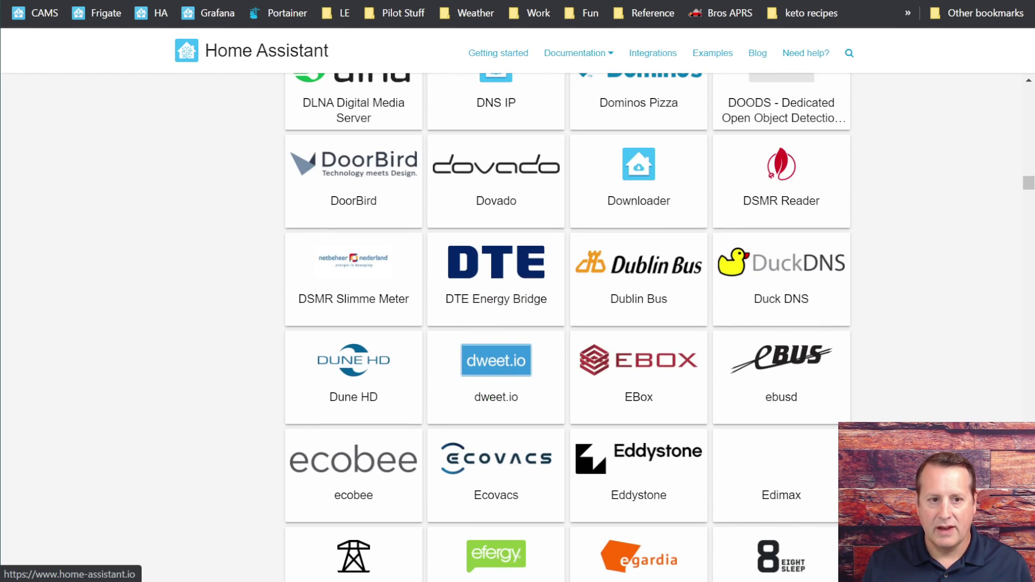
Return to the new-integration list in Home Assistant, look through its entries from ecobee past Frigate, and close it.
click(154, 4)
scroll(507, 329, down, 20)
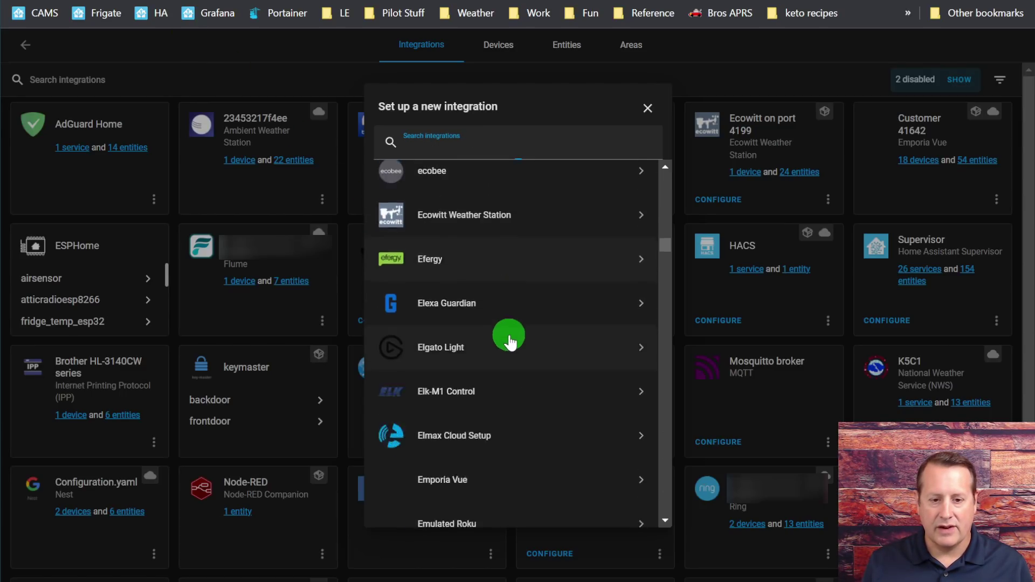
scroll(509, 348, down, 10)
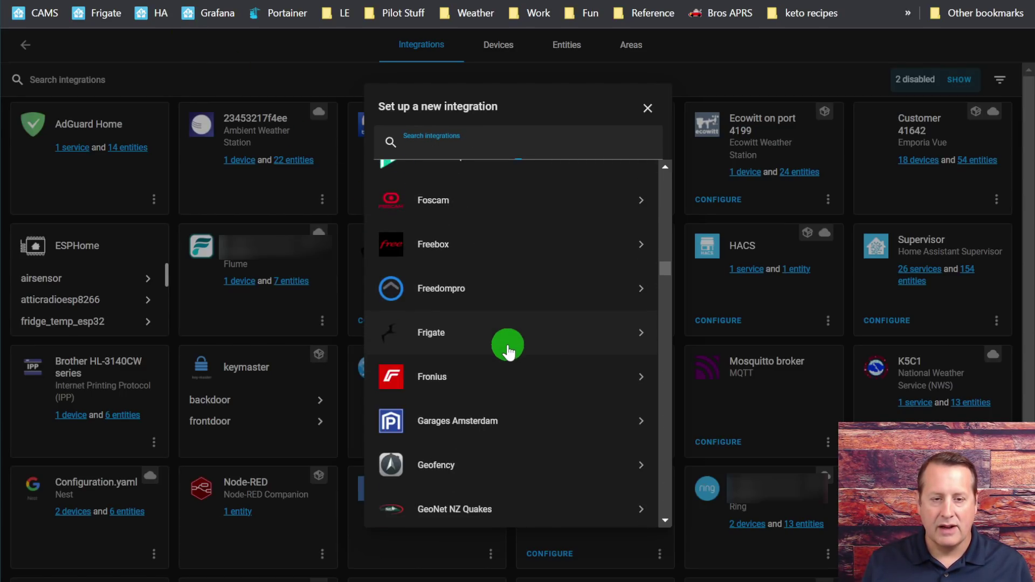
key(Escape)
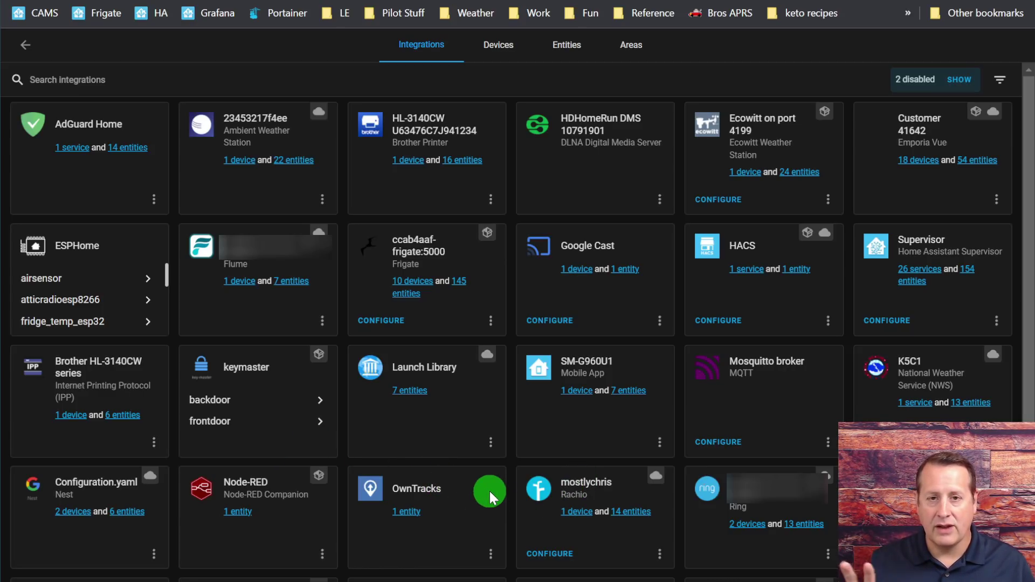
Leave Devices & Services, open the Home Assistant Community Store (HACS) and show its custom integrations.
click(28, 45)
click(28, 44)
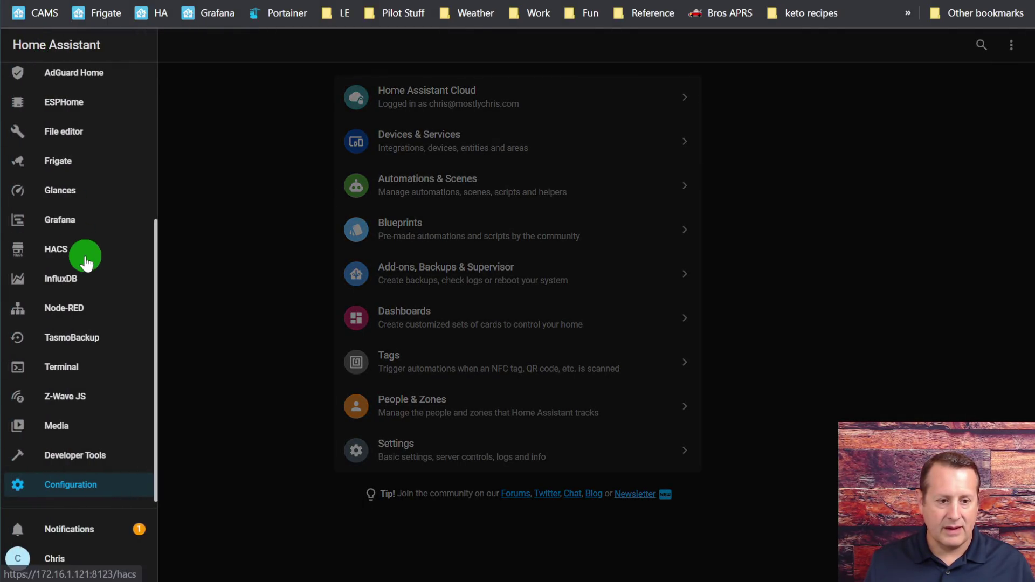
scroll(86, 302, up, 3)
click(63, 415)
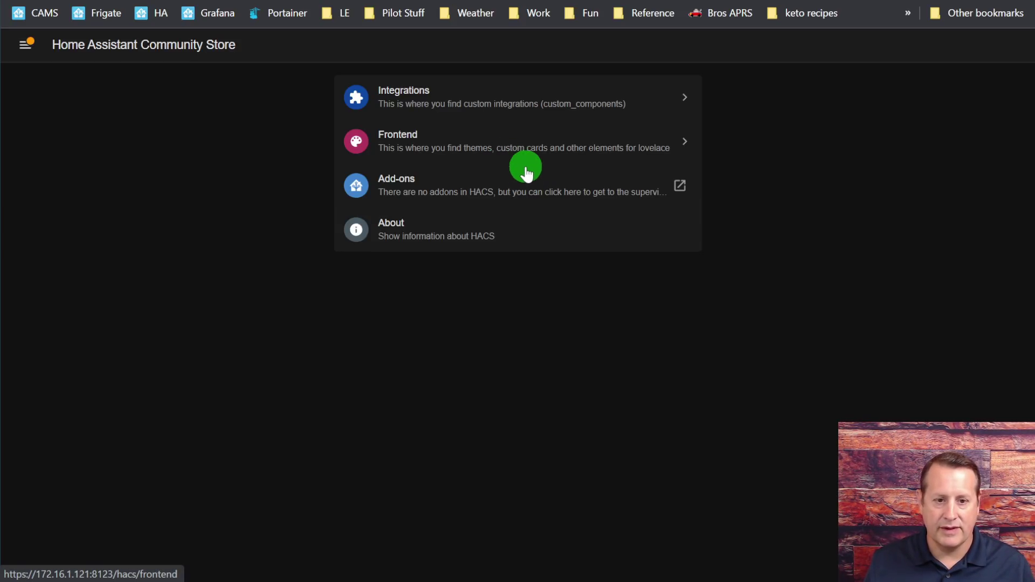
click(515, 102)
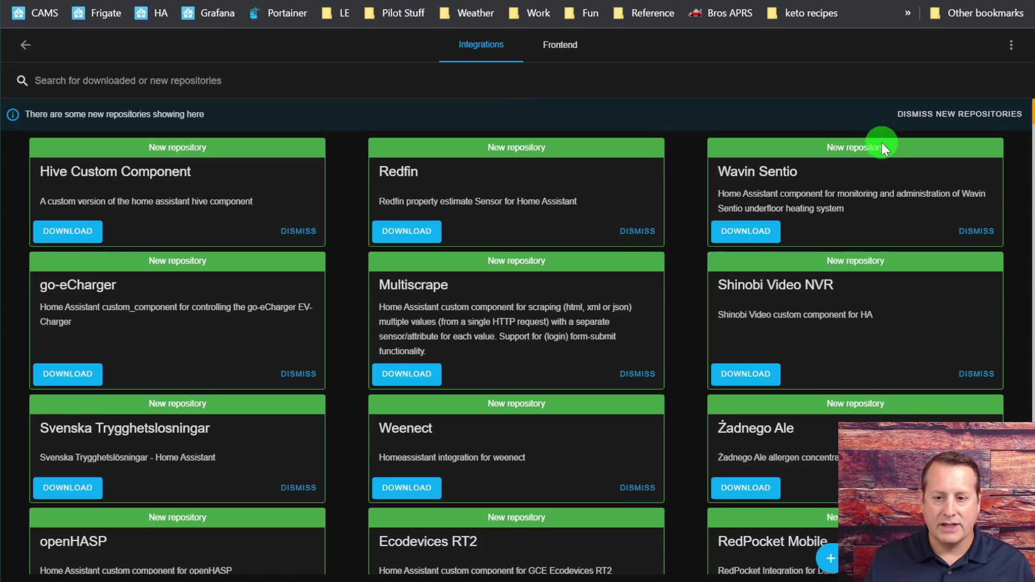
Look through the new custom integration repositories in HACS and the downloaded ones, such as WebRTC Camera, keymaster, Frigate and Emporia Vue.
scroll(728, 224, down, 10)
scroll(625, 278, down, 20)
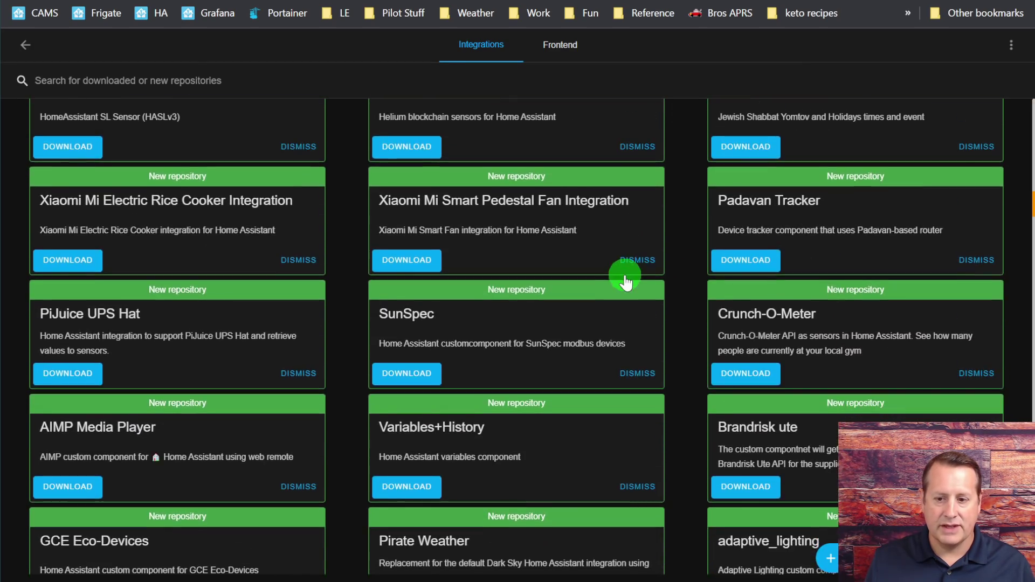
scroll(634, 345, down, 20)
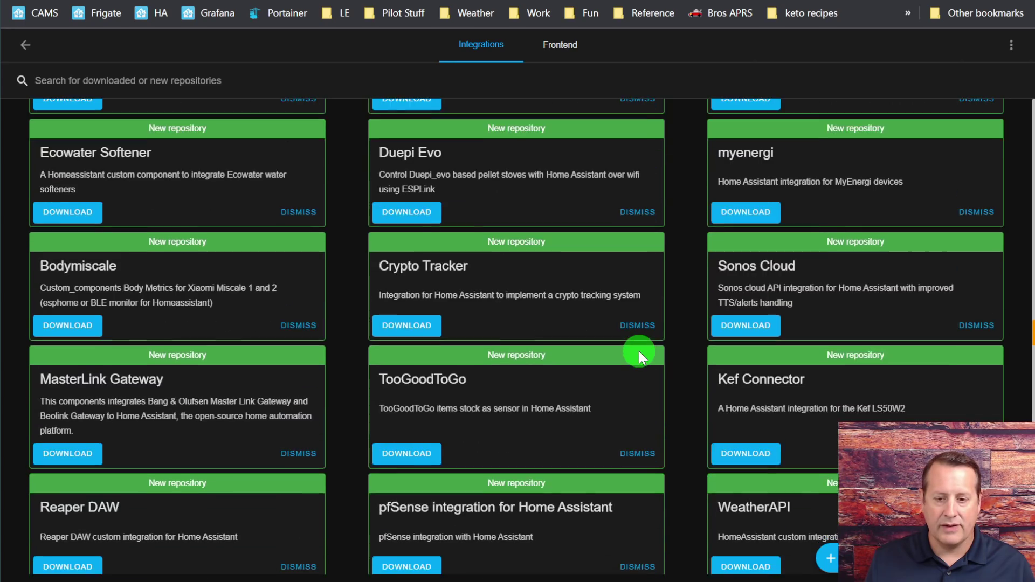
scroll(645, 358, down, 20)
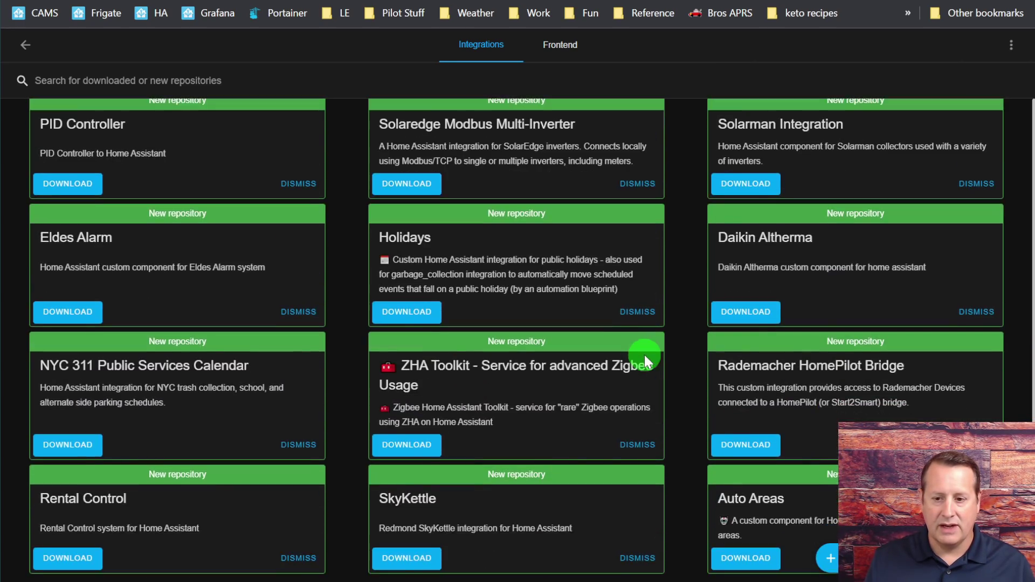
scroll(648, 361, down, 6)
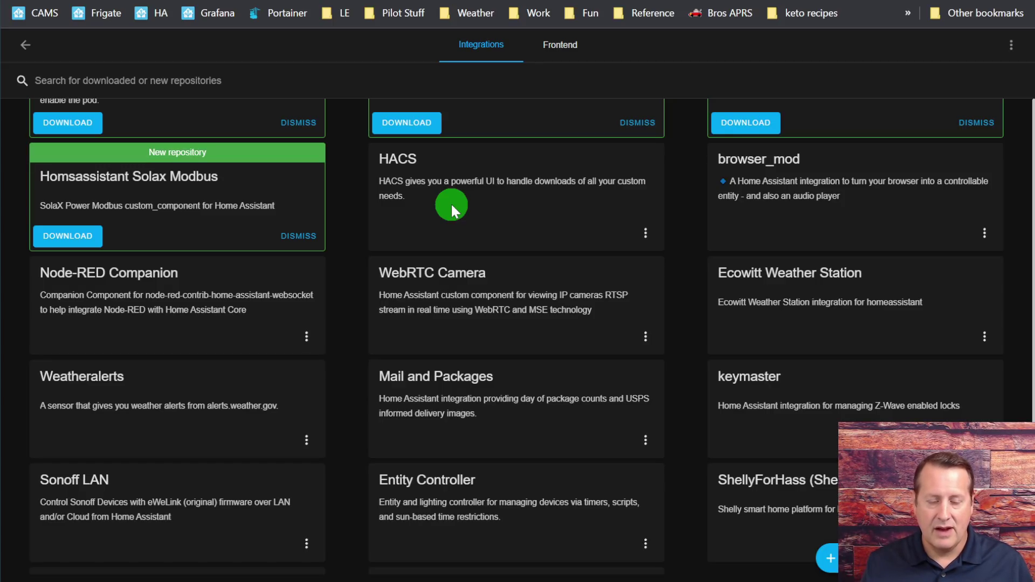
scroll(451, 202, down, 2)
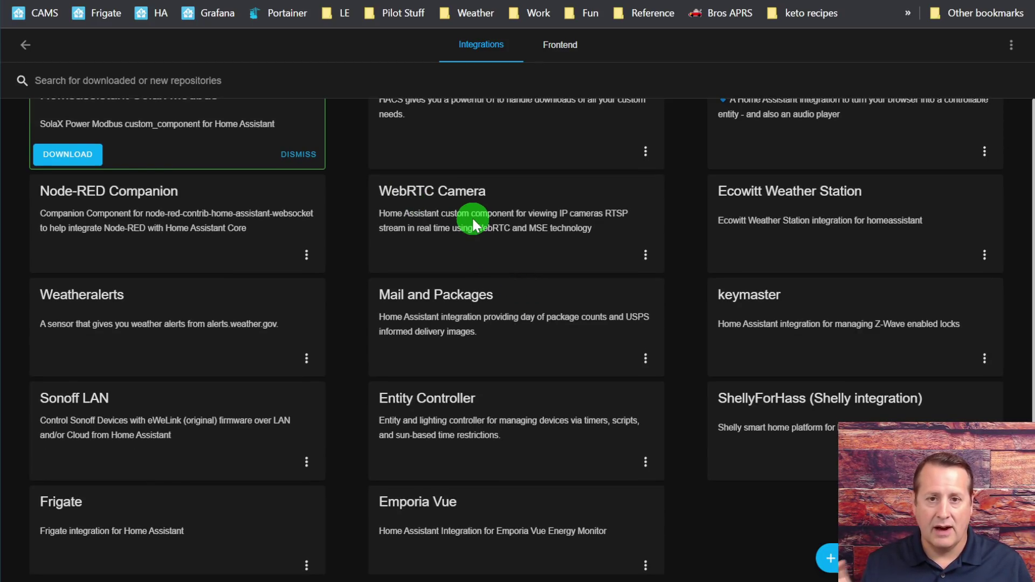
scroll(469, 218, down, 1)
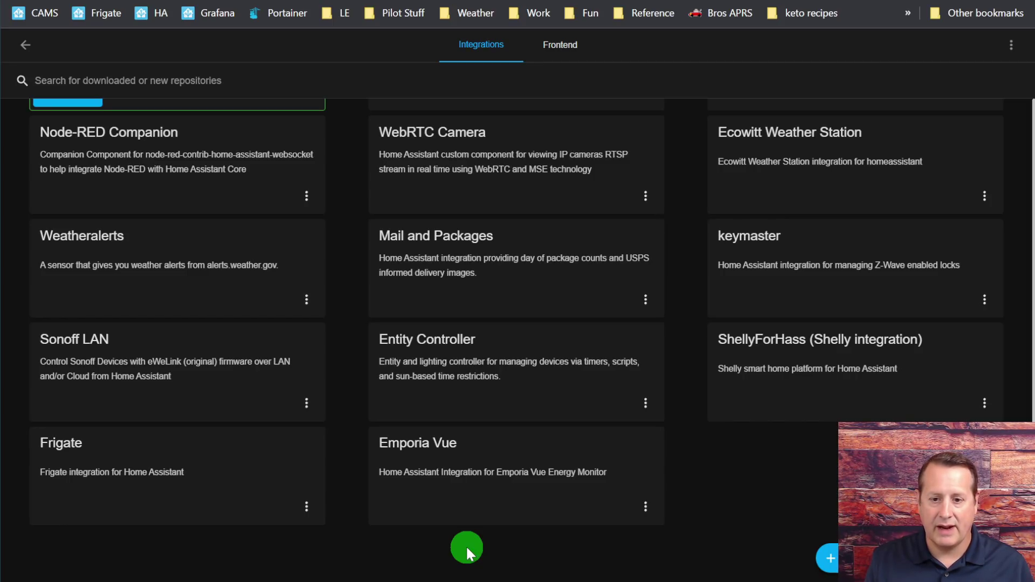
scroll(472, 482, up, 15)
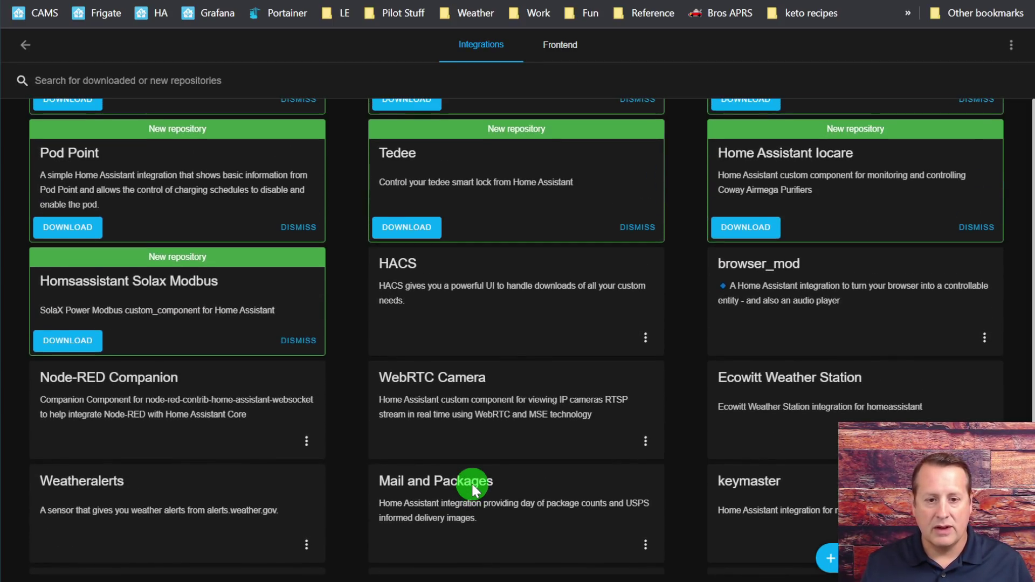
scroll(471, 482, up, 15)
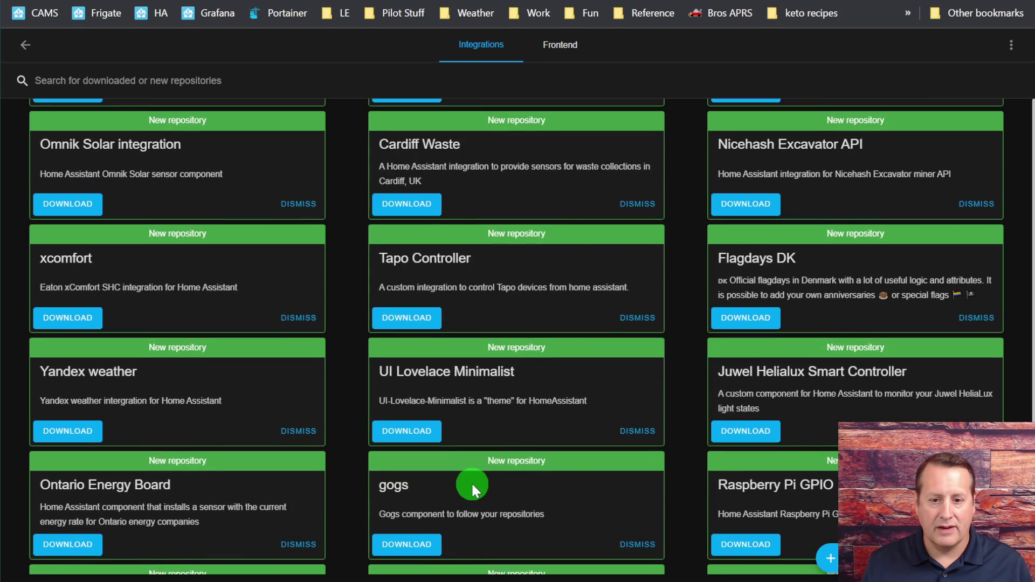
scroll(472, 489, up, 20)
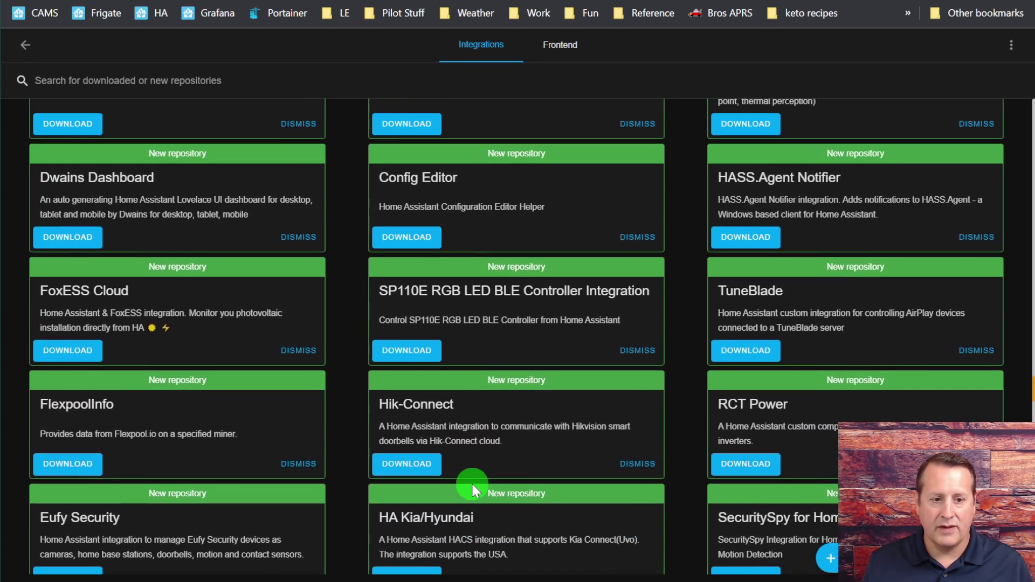
scroll(472, 488, up, 15)
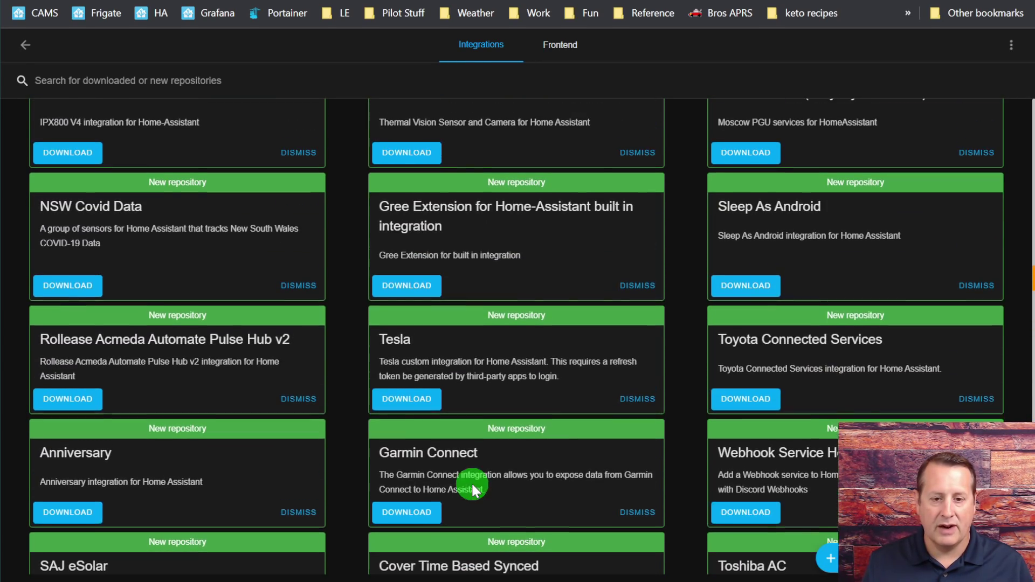
Switch HACS to its Frontend repositories and look through the new and downloaded Lovelace cards and themes.
click(566, 46)
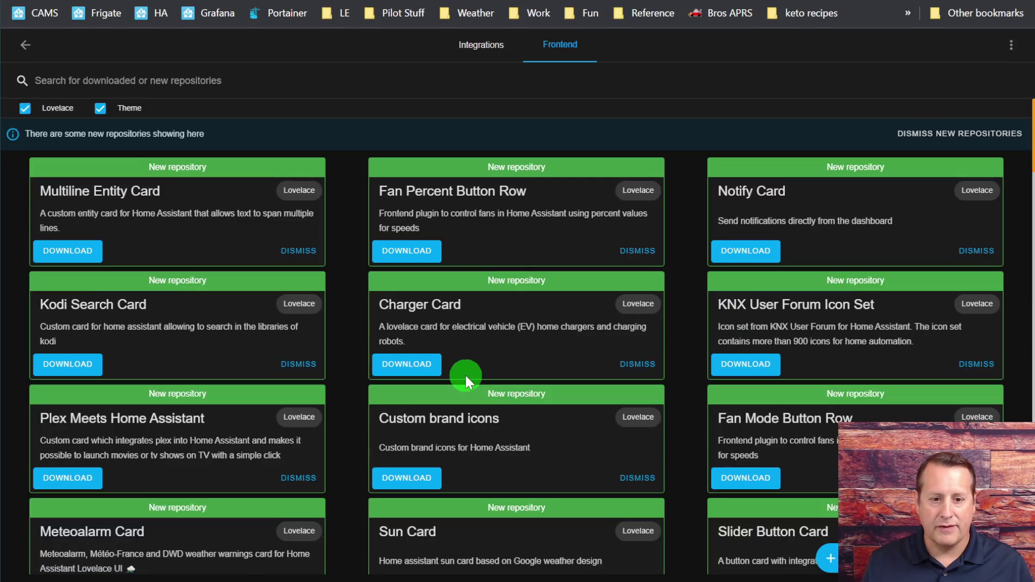
scroll(464, 373, down, 15)
scroll(499, 369, down, 15)
scroll(504, 388, up, 5)
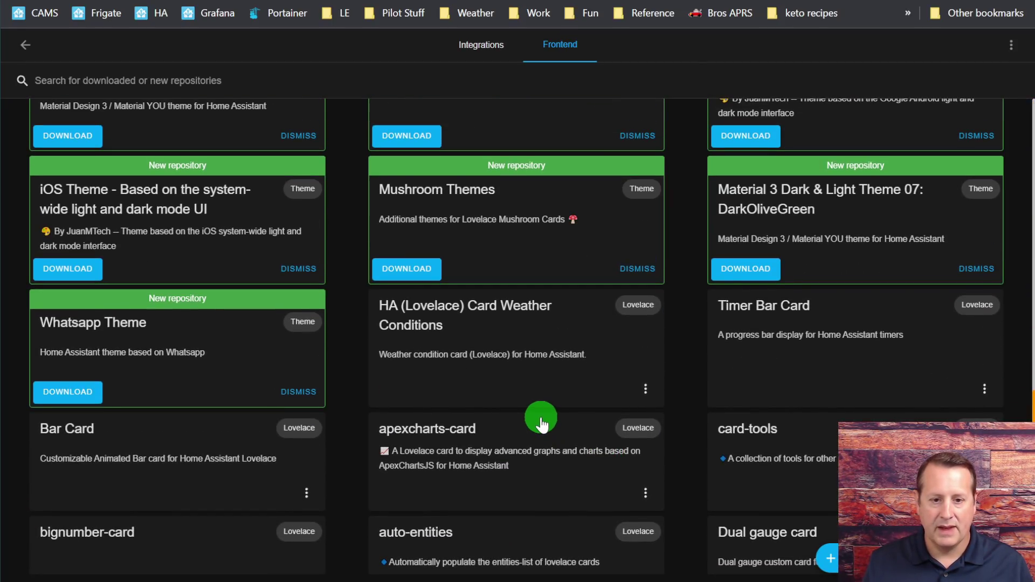
scroll(538, 418, down, 10)
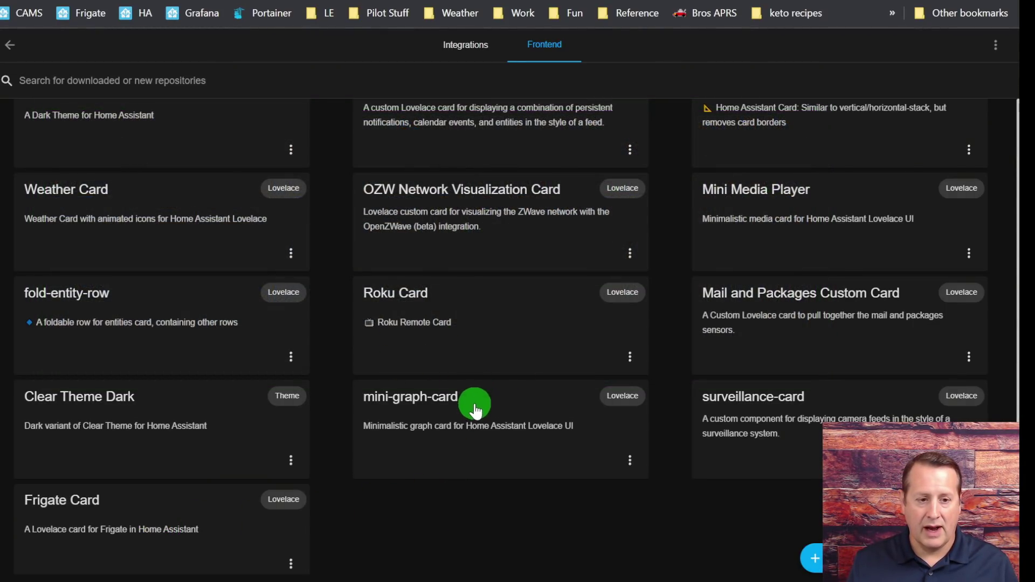
scroll(476, 502, up, 1)
scroll(475, 501, up, 5)
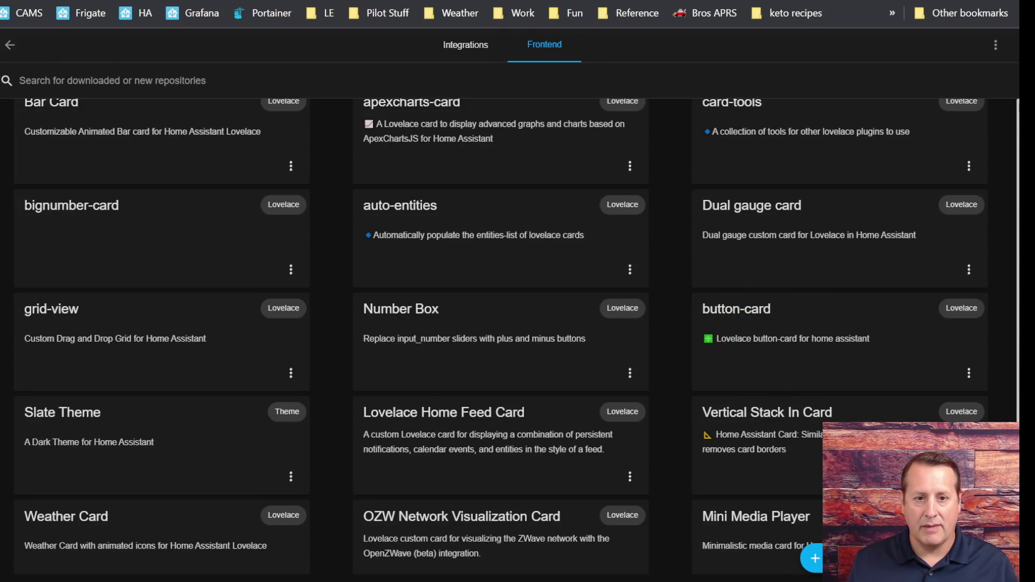
Return to the main home dashboard and look over its cards, from the Home Feed down to the weather forecast.
key(alt+Left)
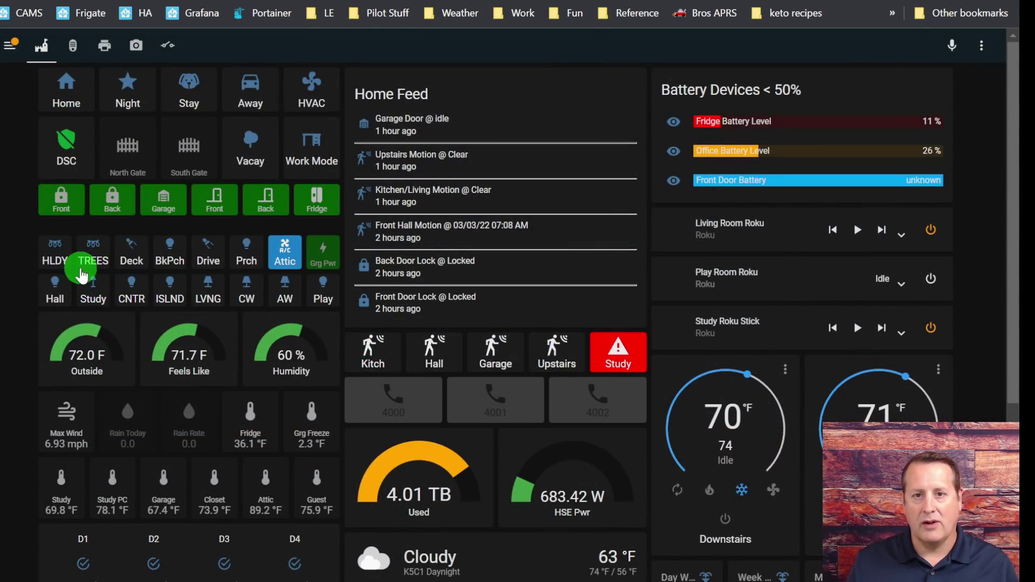
scroll(84, 276, down, 3)
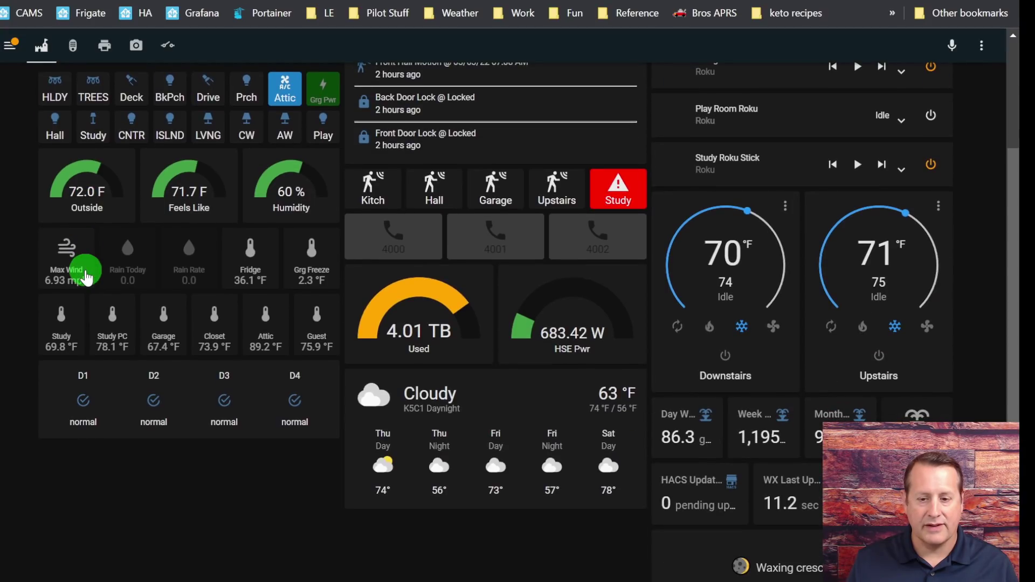
scroll(87, 277, up, 3)
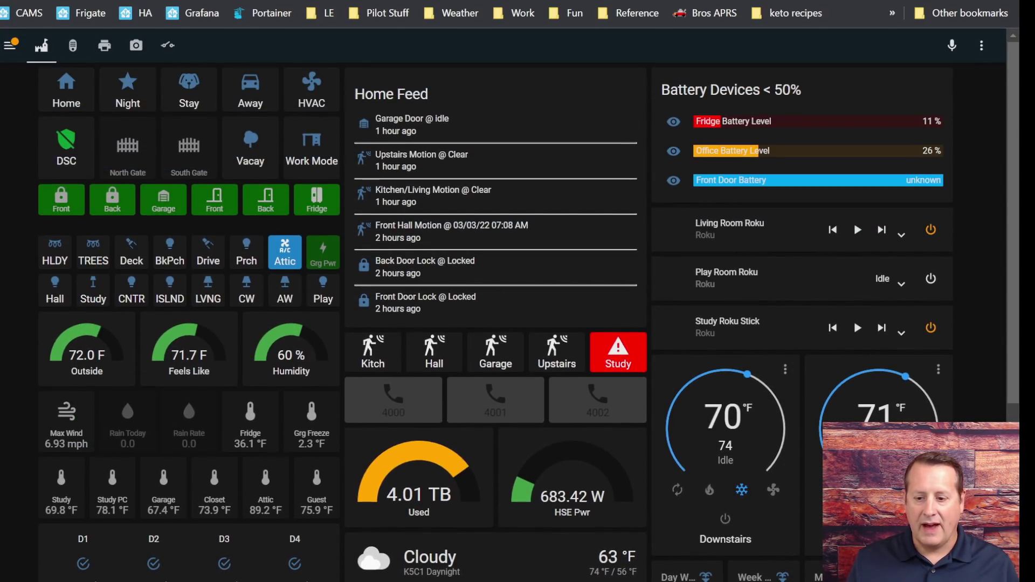